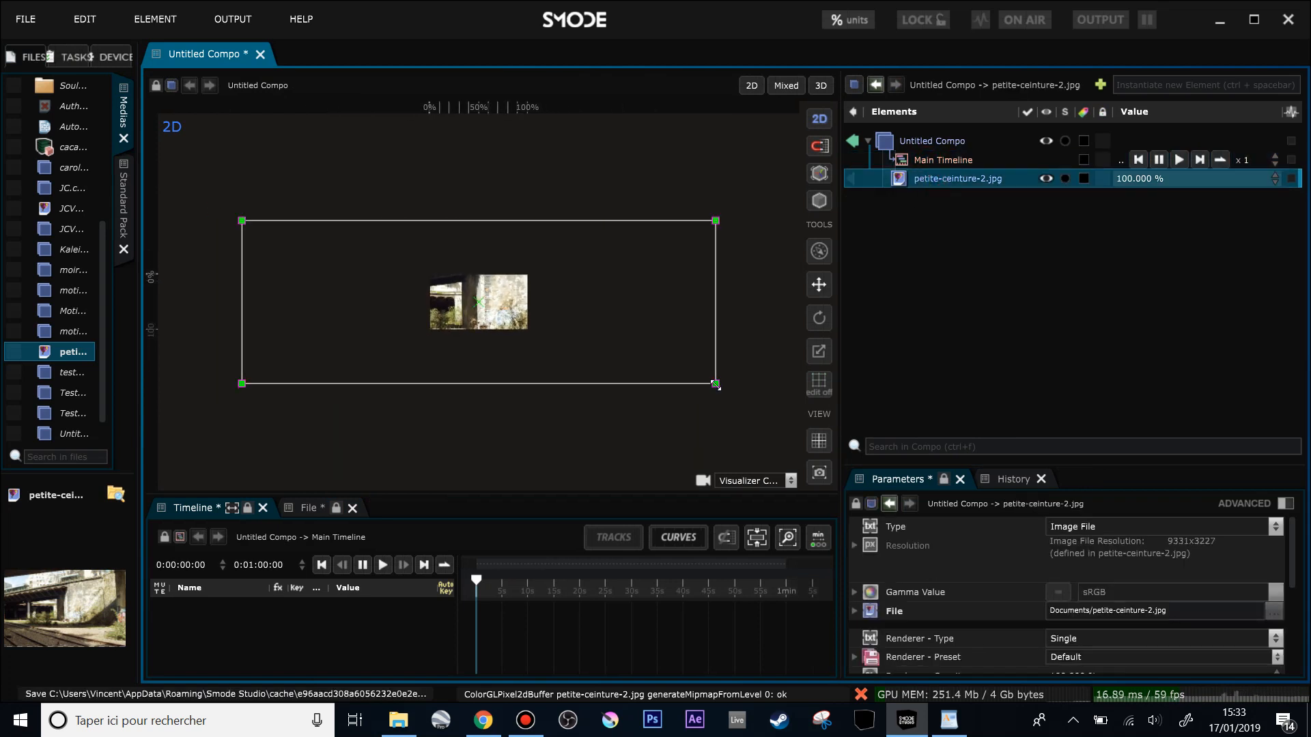
# - Scale down the petite-ceinture-2.jpg layer and reposition it so the bridge pillar and stone wall fill the composition frame
pyautogui.moveTo(715, 385); pyautogui.dragTo(728, 360)
pyautogui.scroll(3, 517, 314)
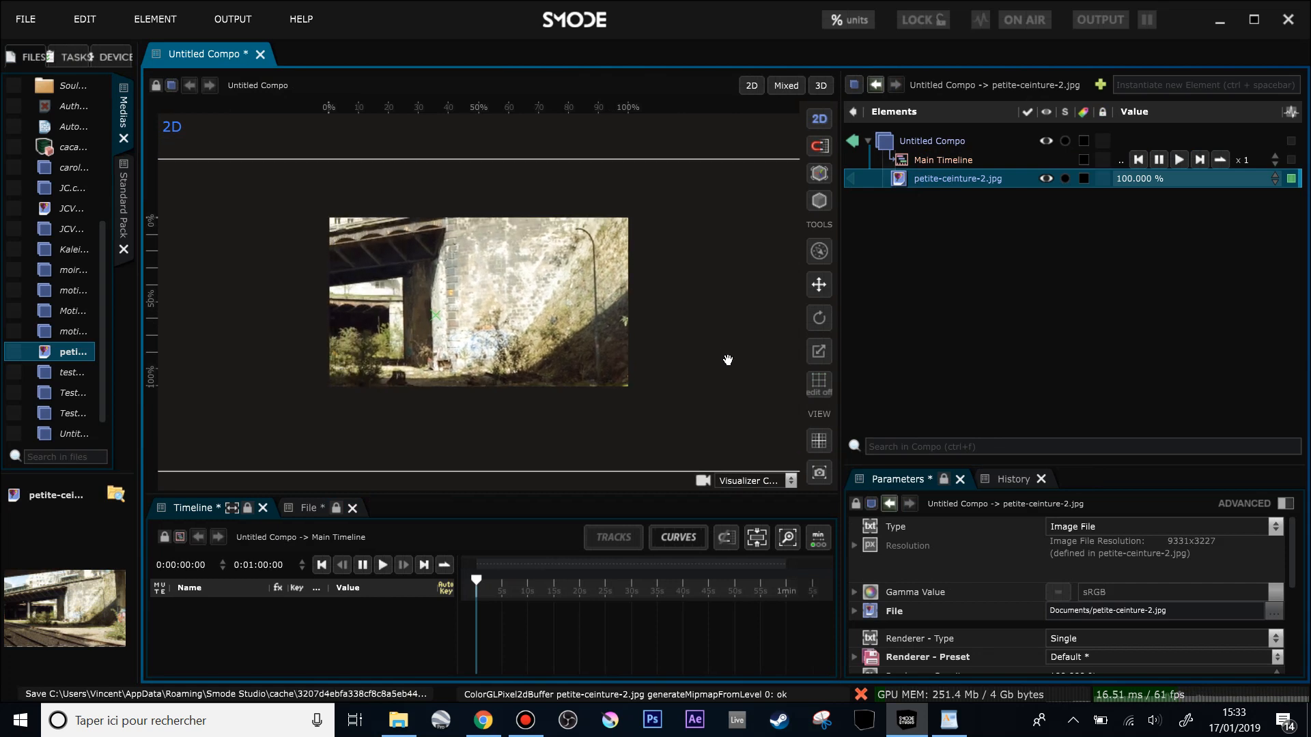
pyautogui.scroll(2, 614, 333)
pyautogui.scroll(2, 611, 328)
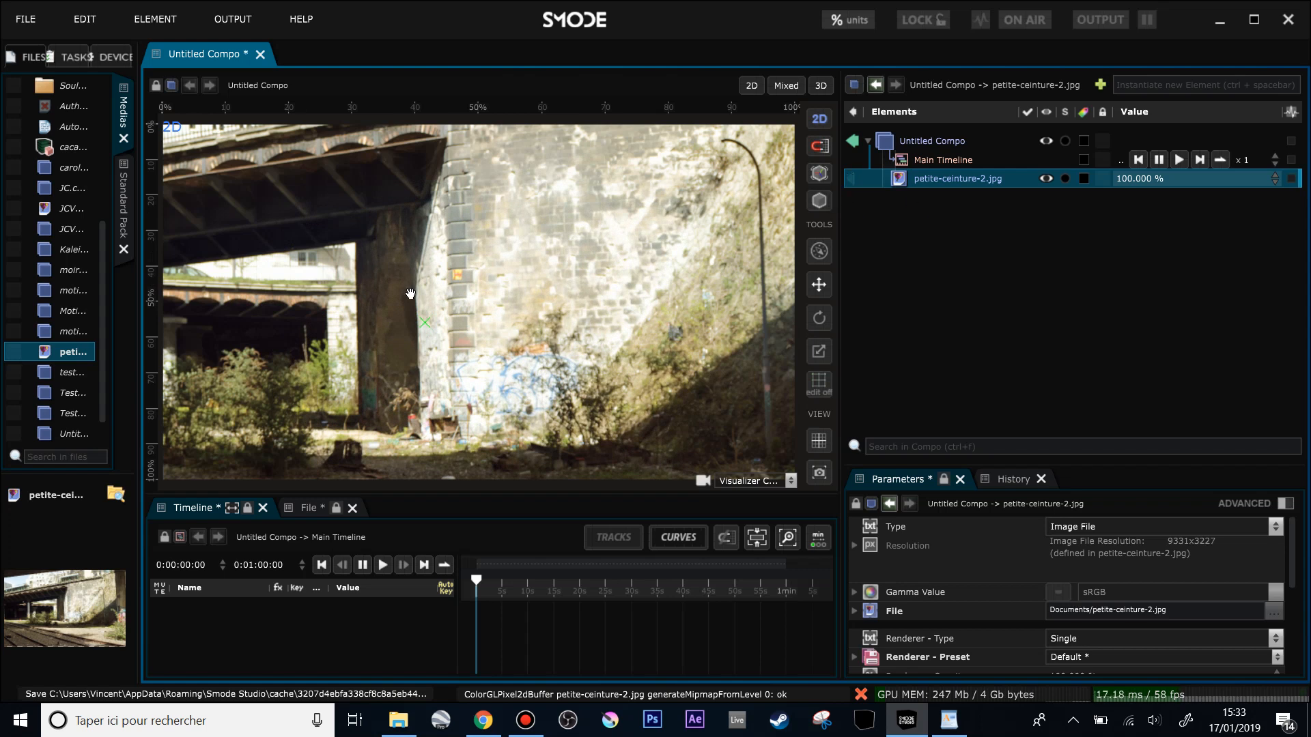
pyautogui.moveTo(519, 194); pyautogui.dragTo(520, 211)
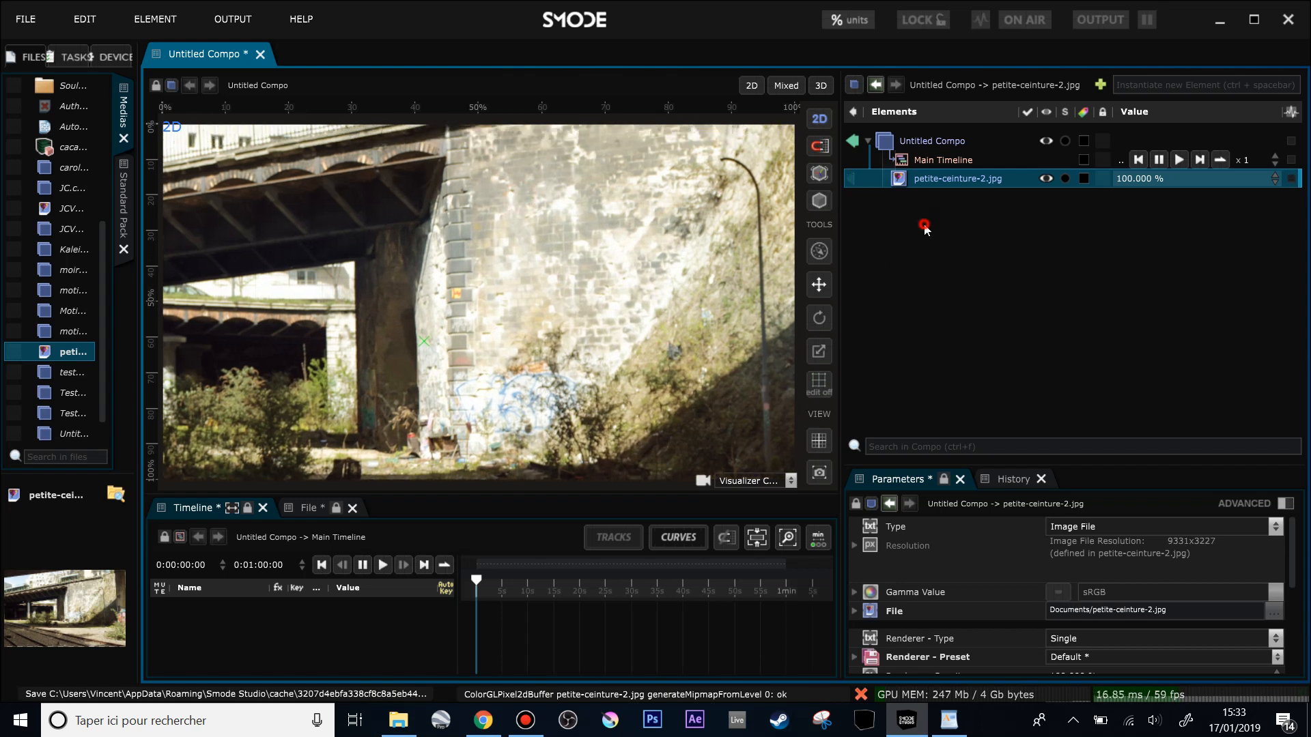
# - Add a Checker Board 2D layer over the photo and lower its opacity to 33.7 %
pyautogui.rightClick(887, 222)
pyautogui.moveTo(842, 259)
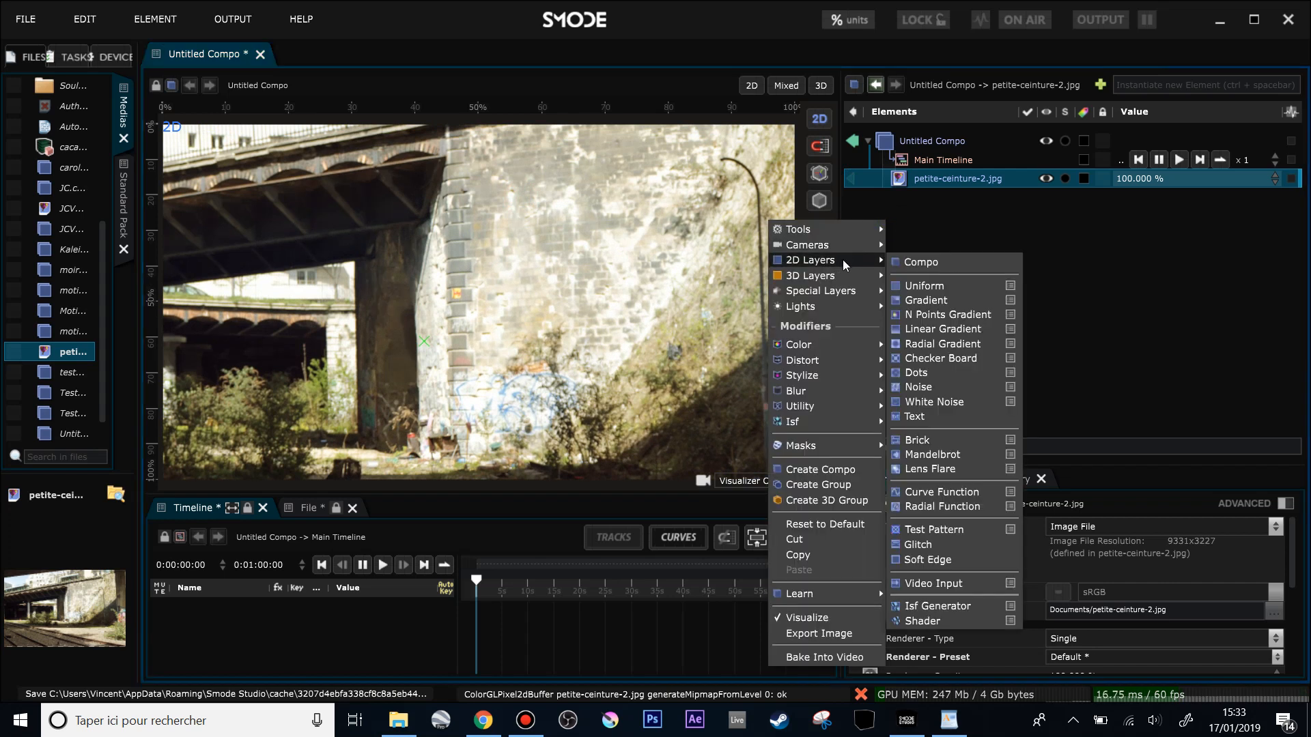
pyautogui.click(941, 358)
pyautogui.moveTo(1178, 198)
pyautogui.mouseDown()
pyautogui.moveTo(1147, 198)
pyautogui.moveTo(1197, 198)
pyautogui.moveTo(1169, 198)
pyautogui.mouseUp()
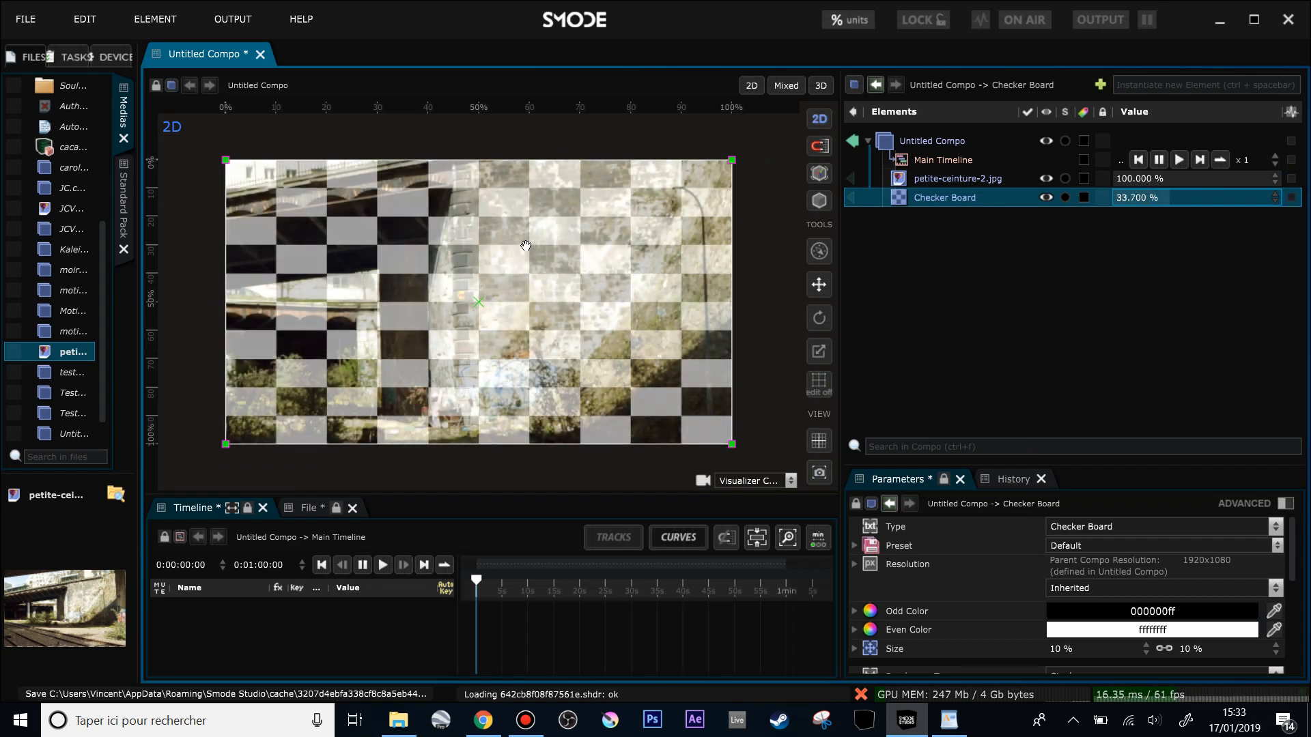
pyautogui.scroll(2, 495, 276)
pyautogui.scroll(-1, 475, 275)
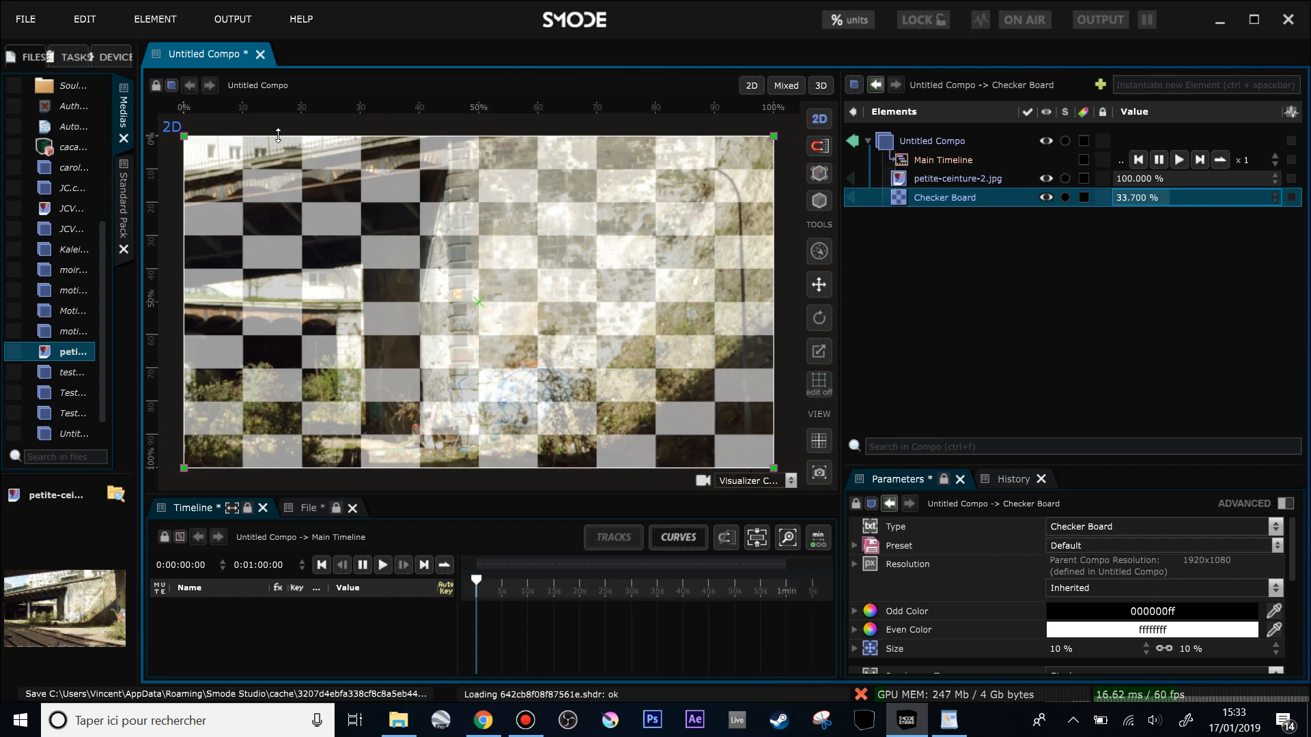
# - Try moving the Checker Board layer around the composition, and undo the moves
pyautogui.moveTo(348, 217); pyautogui.dragTo(350, 301)
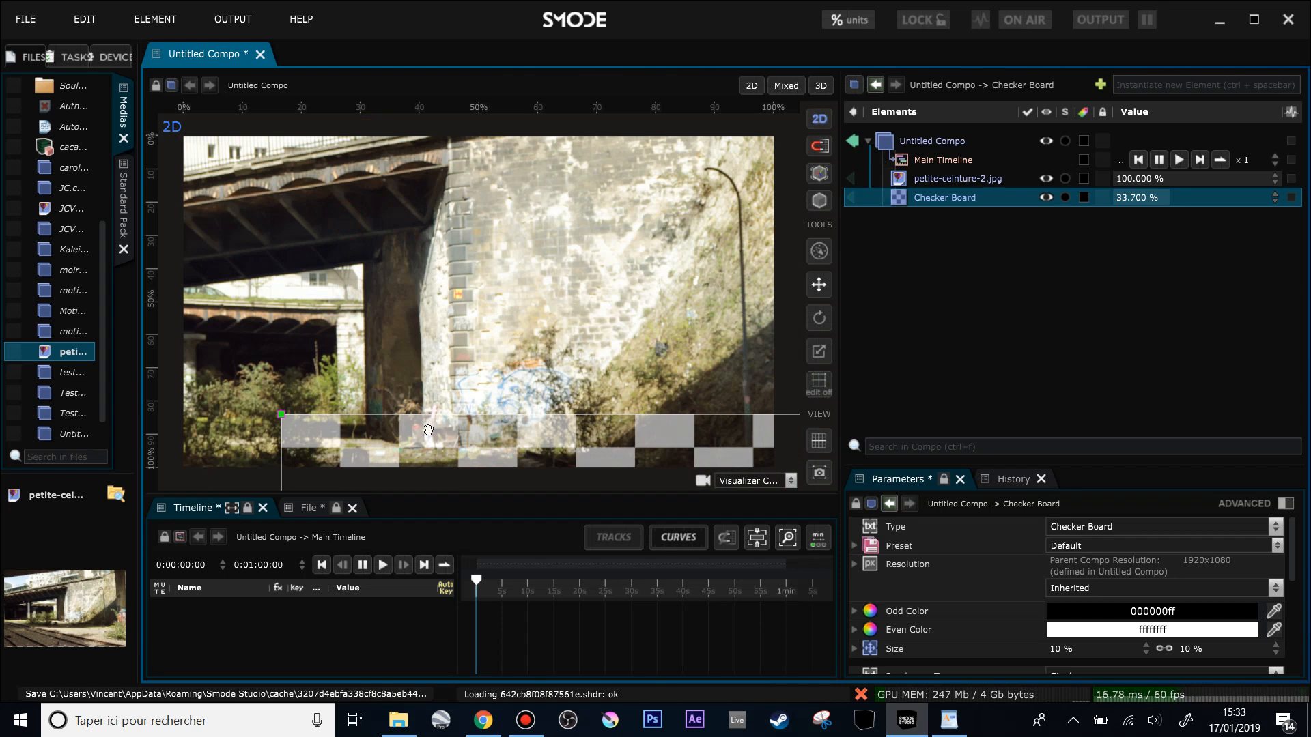
pyautogui.moveTo(514, 474); pyautogui.dragTo(424, 179)
pyautogui.hotkey('ctrl', 'z')
pyautogui.hotkey('ctrl', 'z')
# - Add a Warp distortion modifier to the Checker Board layer and enlarge the area showing its parameters
pyautogui.rightClick(902, 198)
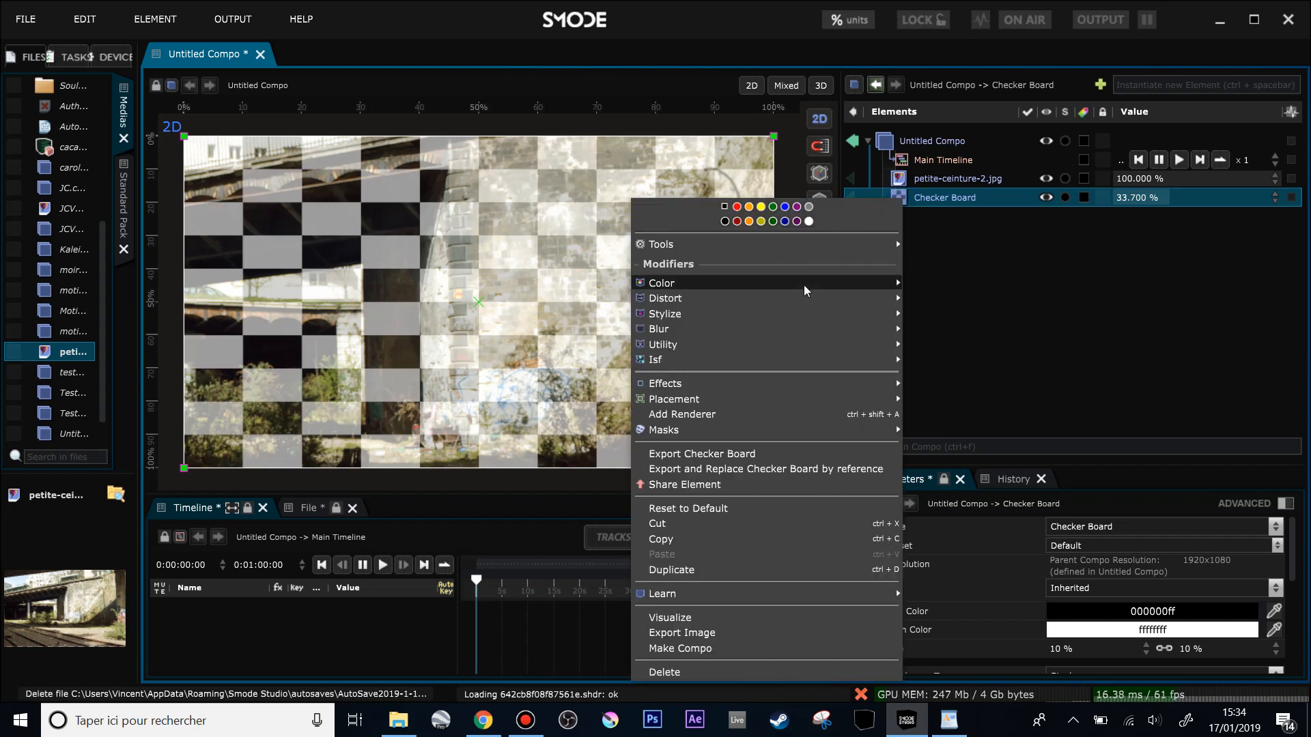
pyautogui.moveTo(805, 285)
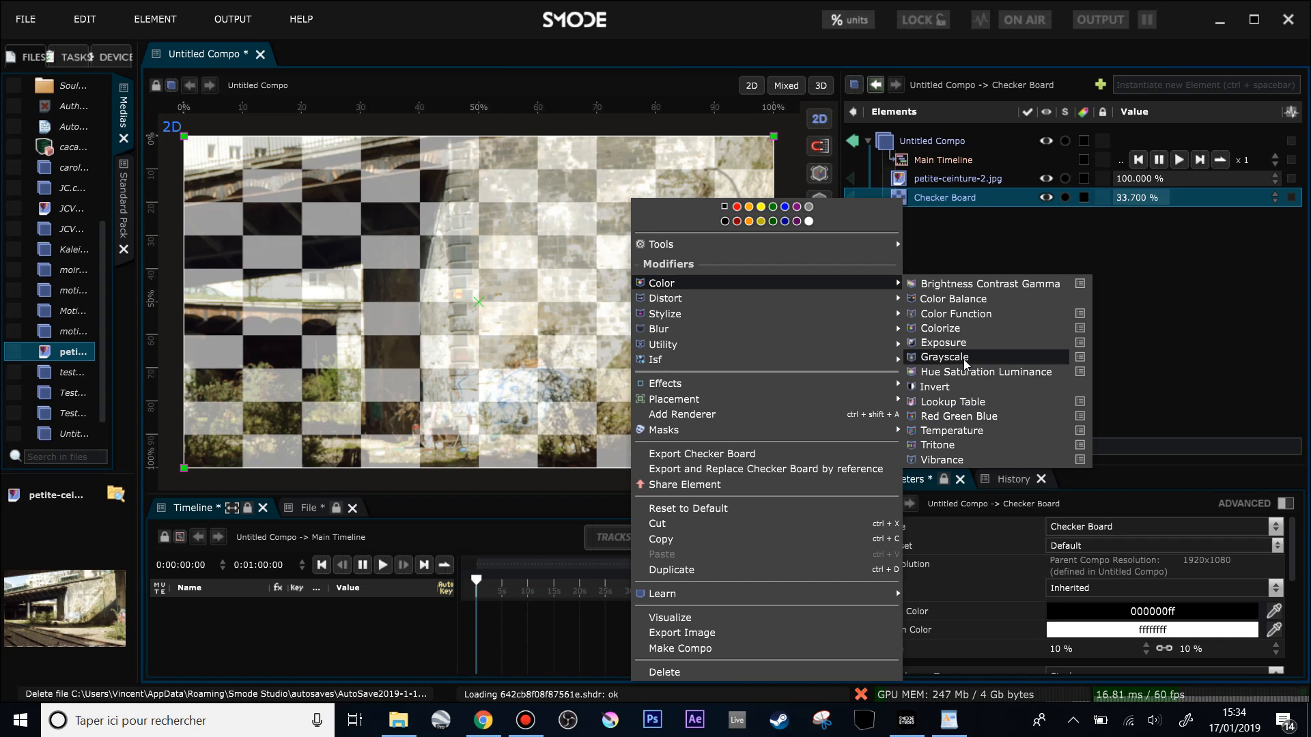
pyautogui.moveTo(894, 298)
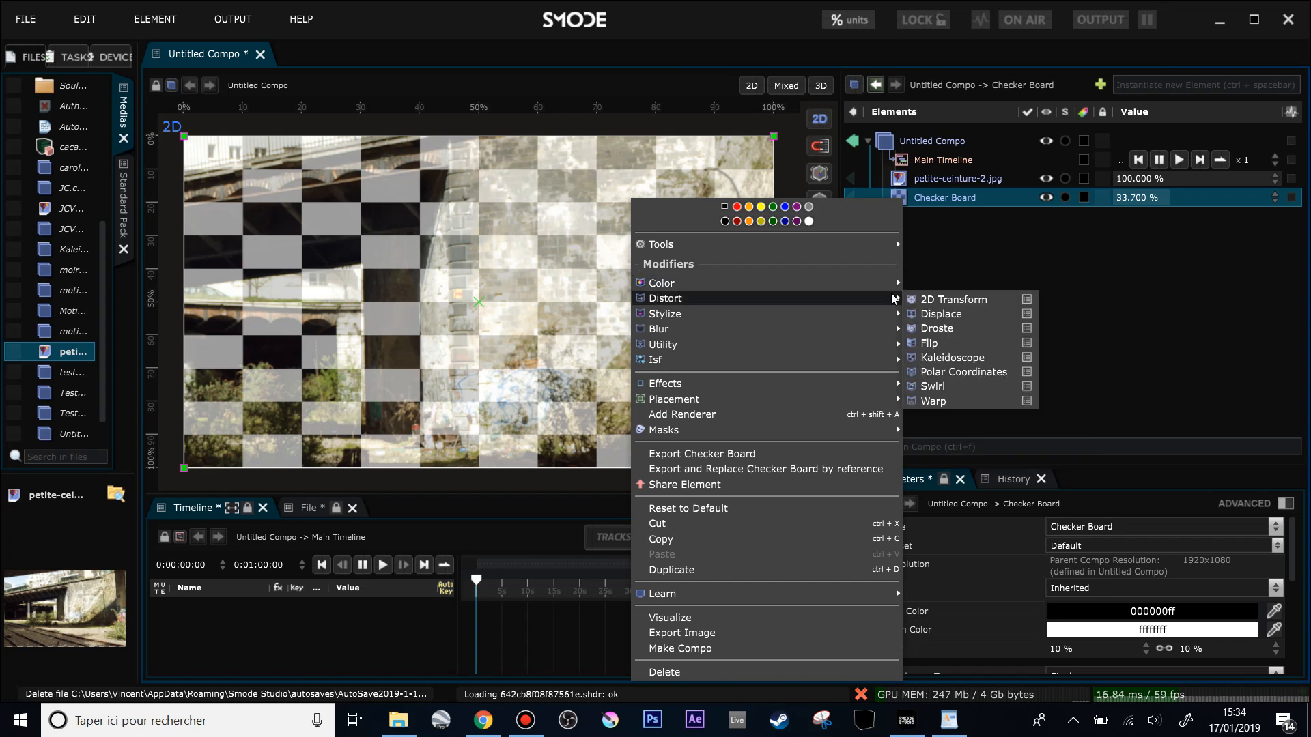
pyautogui.click(934, 402)
pyautogui.scroll(-2, 493, 271)
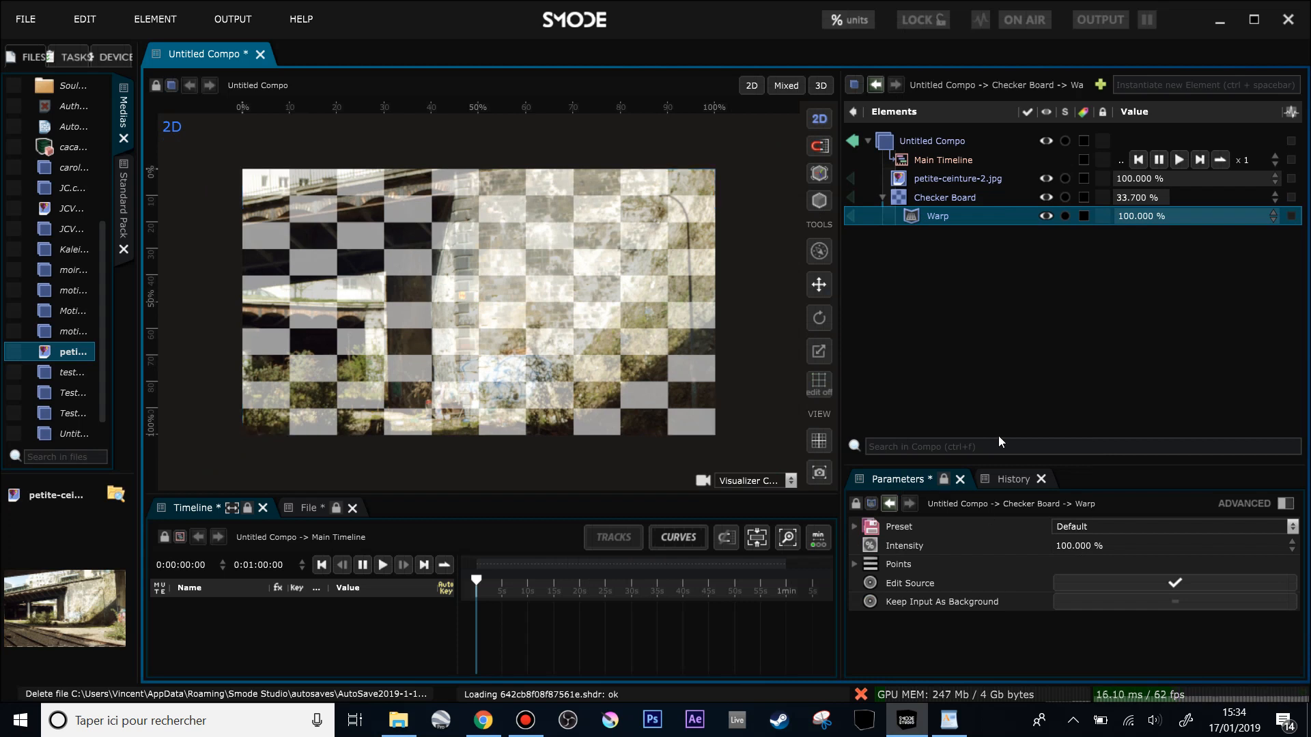
pyautogui.moveTo(1002, 466); pyautogui.dragTo(1007, 377)
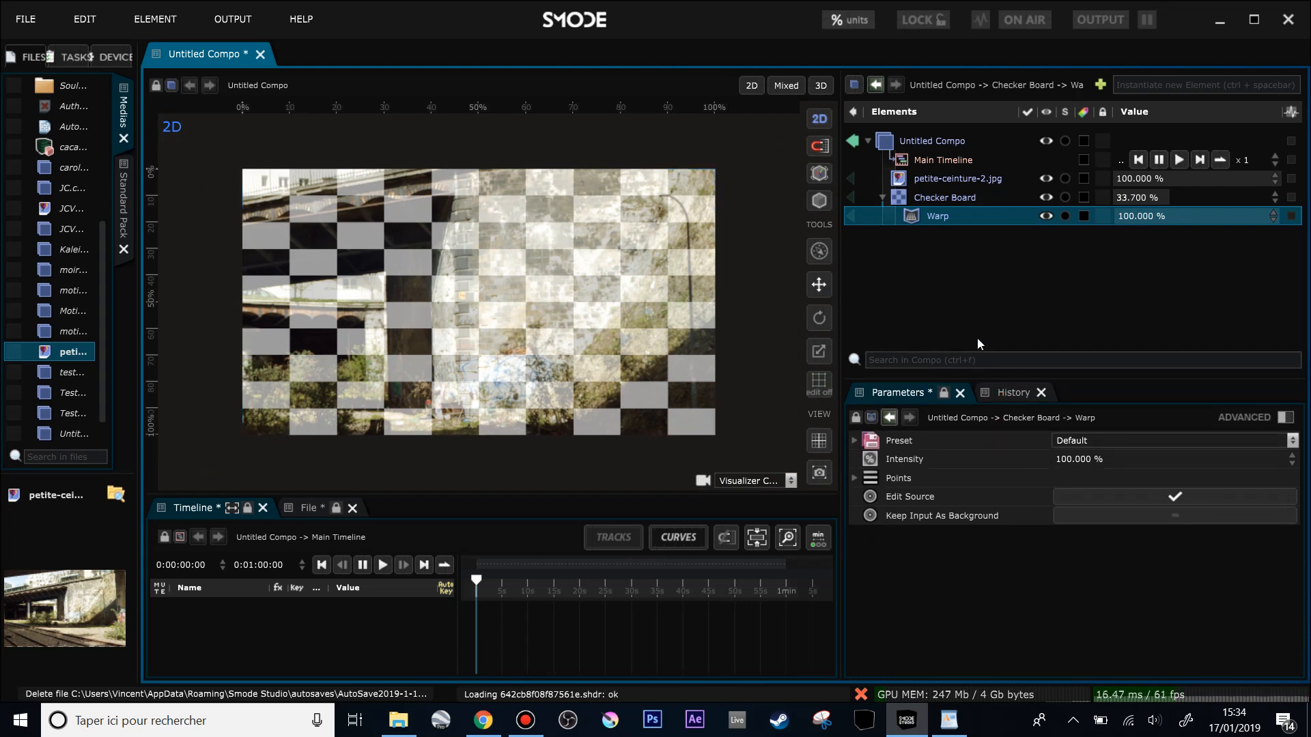
# - Enable warp point editing and pull the two upper source corners inward to form a trapezoid over the checkerboard
pyautogui.click(819, 383)
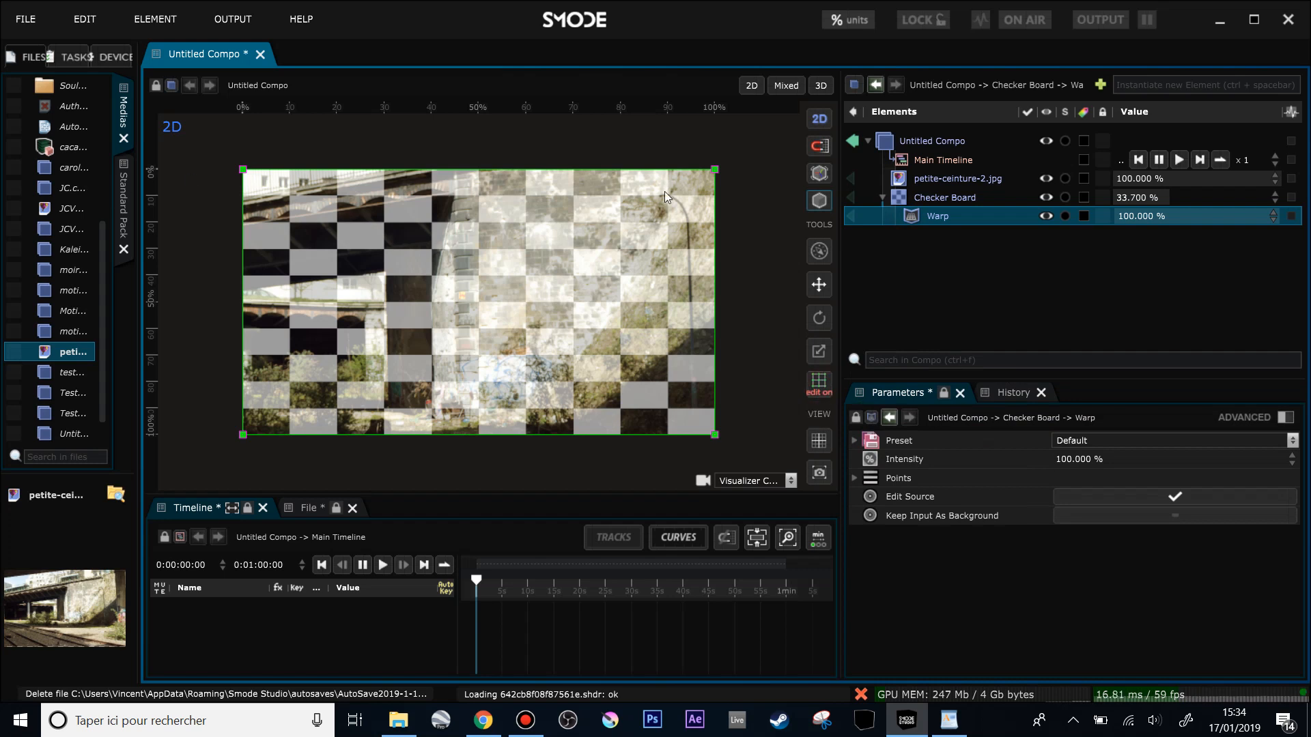
pyautogui.moveTo(243, 169)
pyautogui.mouseDown()
pyautogui.moveTo(271, 183)
pyautogui.moveTo(263, 194)
pyautogui.moveTo(292, 229)
pyautogui.mouseUp()
pyautogui.moveTo(714, 170); pyautogui.dragTo(635, 223)
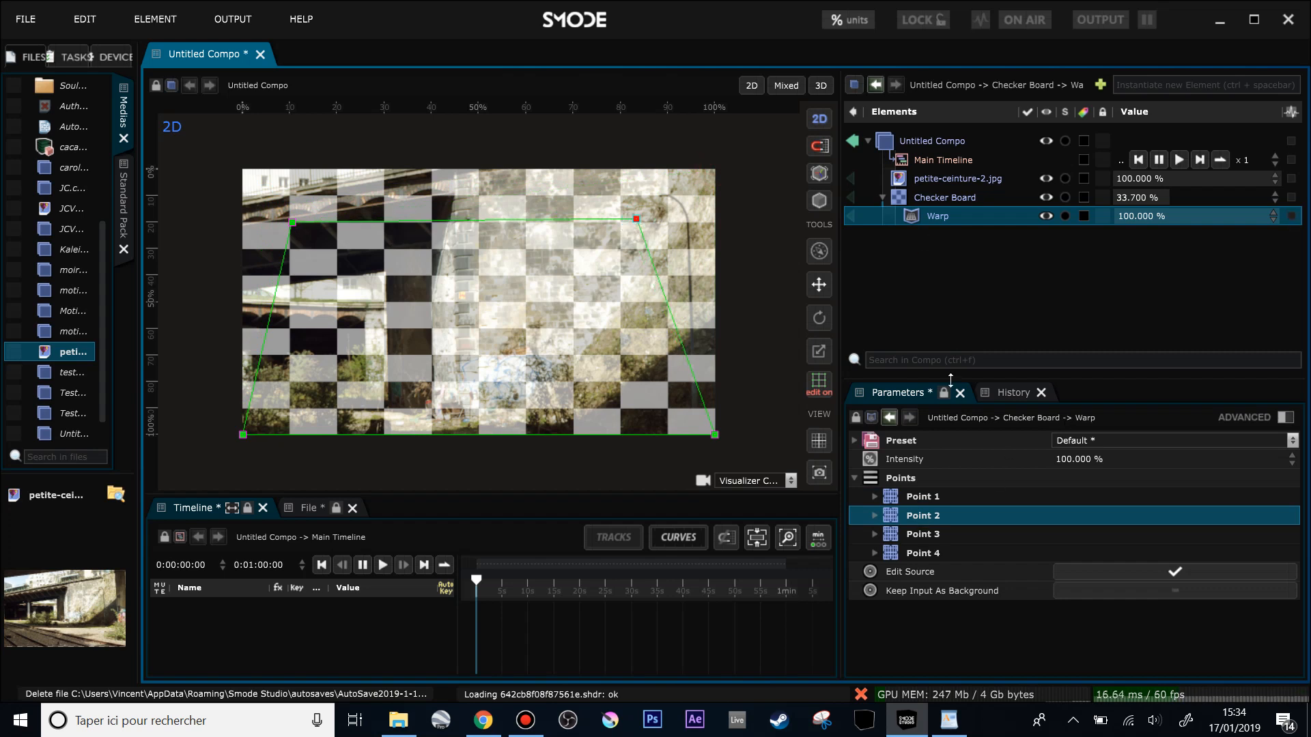
# - Turn off Edit Source and stretch the two upper output corners of the warp out to the composition's corners
pyautogui.click(1174, 572)
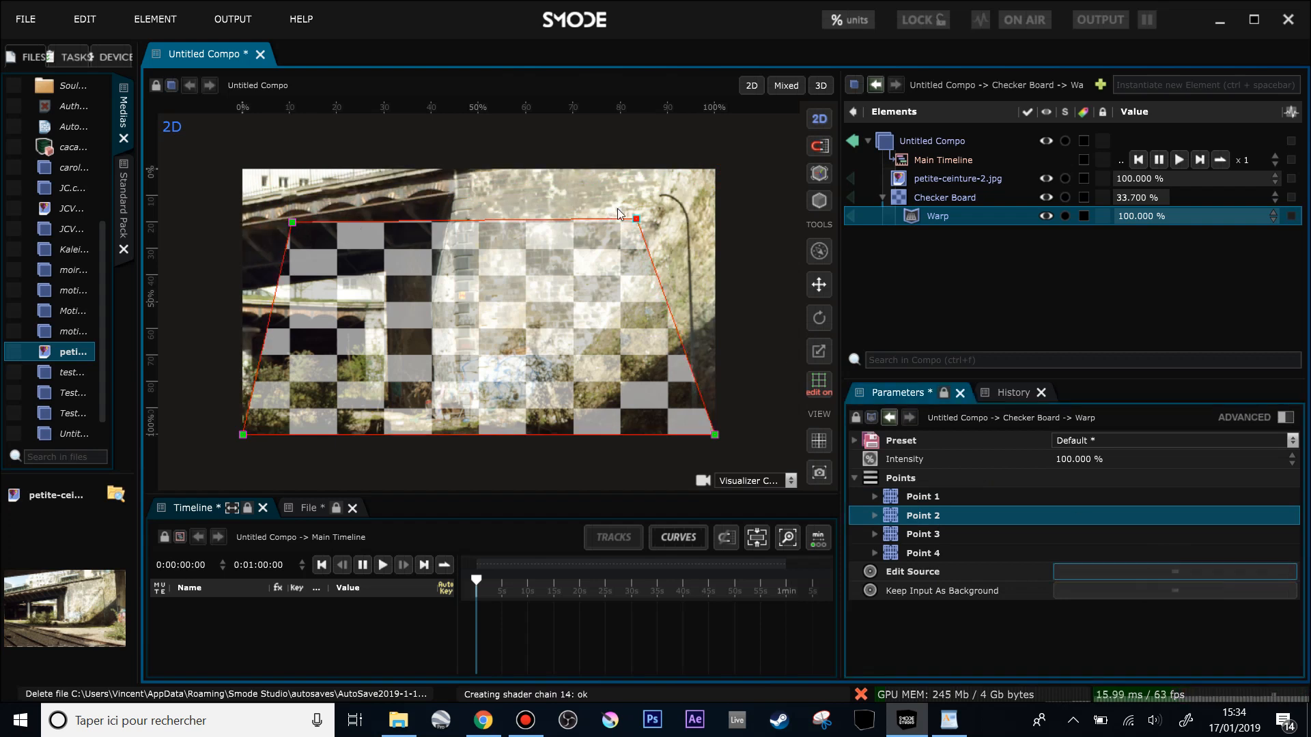
pyautogui.moveTo(637, 219); pyautogui.dragTo(710, 172)
pyautogui.moveTo(292, 223); pyautogui.dragTo(248, 183)
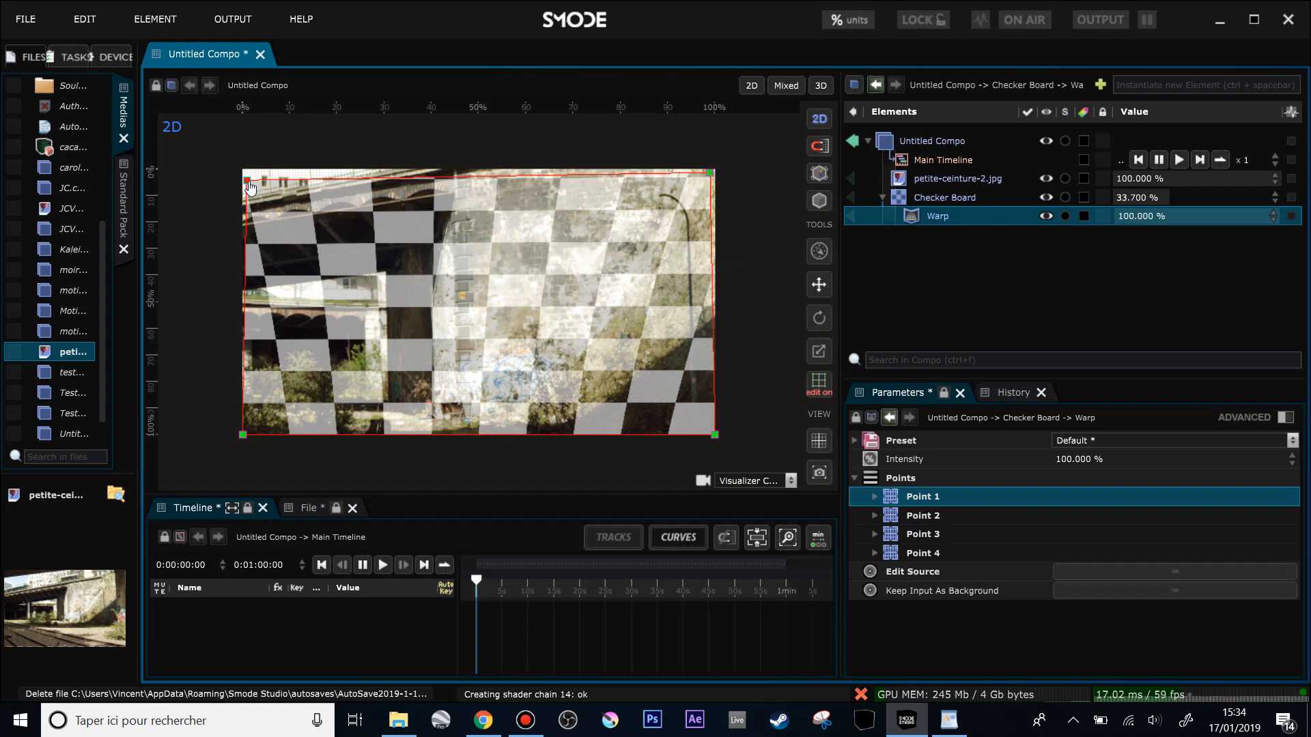
pyautogui.moveTo(248, 184); pyautogui.dragTo(243, 177)
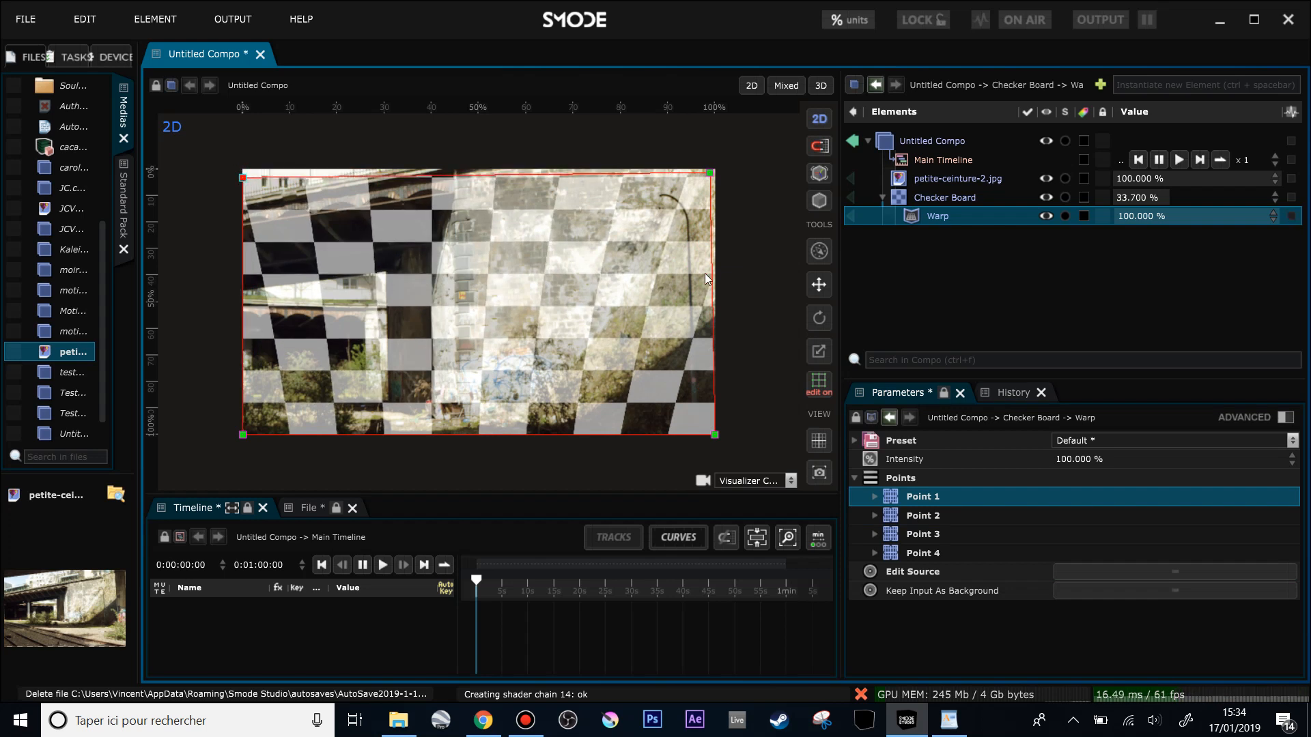
# - Visualize the Checker Board layer, the photo layer and the Warp modifier's input and output individually
pyautogui.click(852, 197)
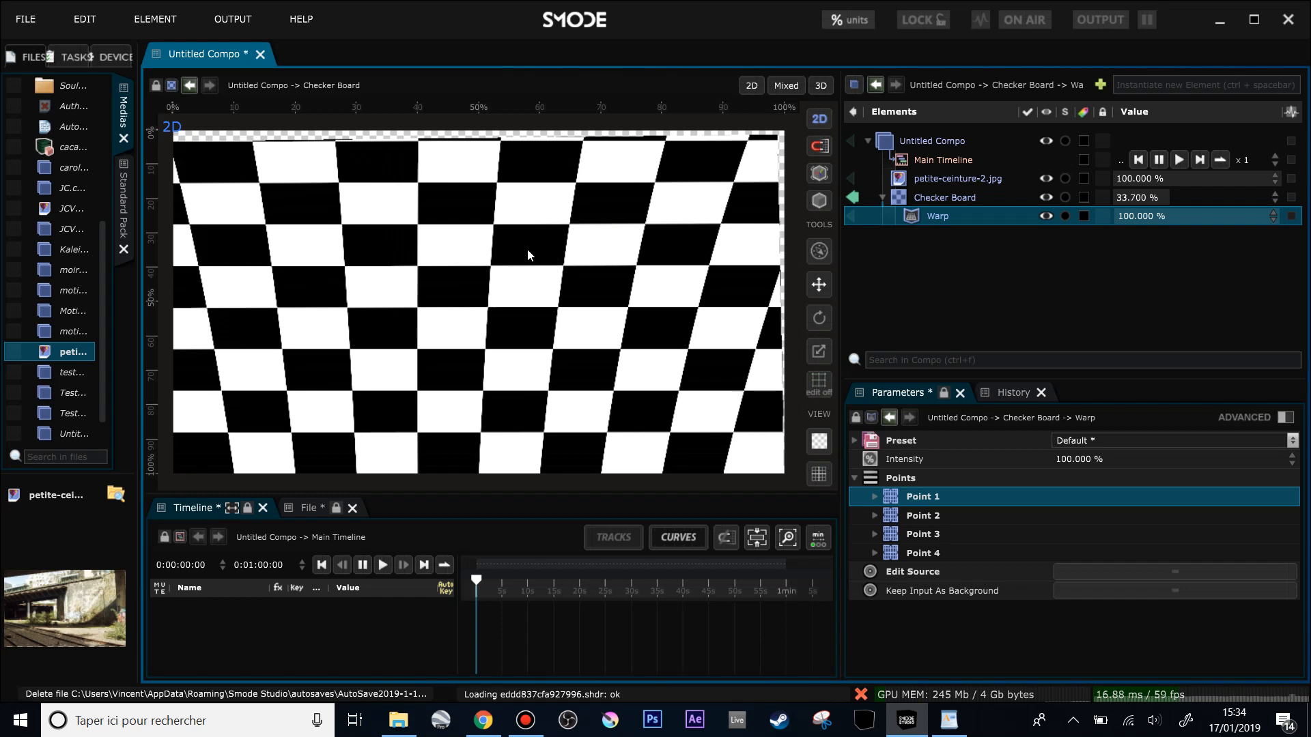
pyautogui.scroll(-1, 529, 251)
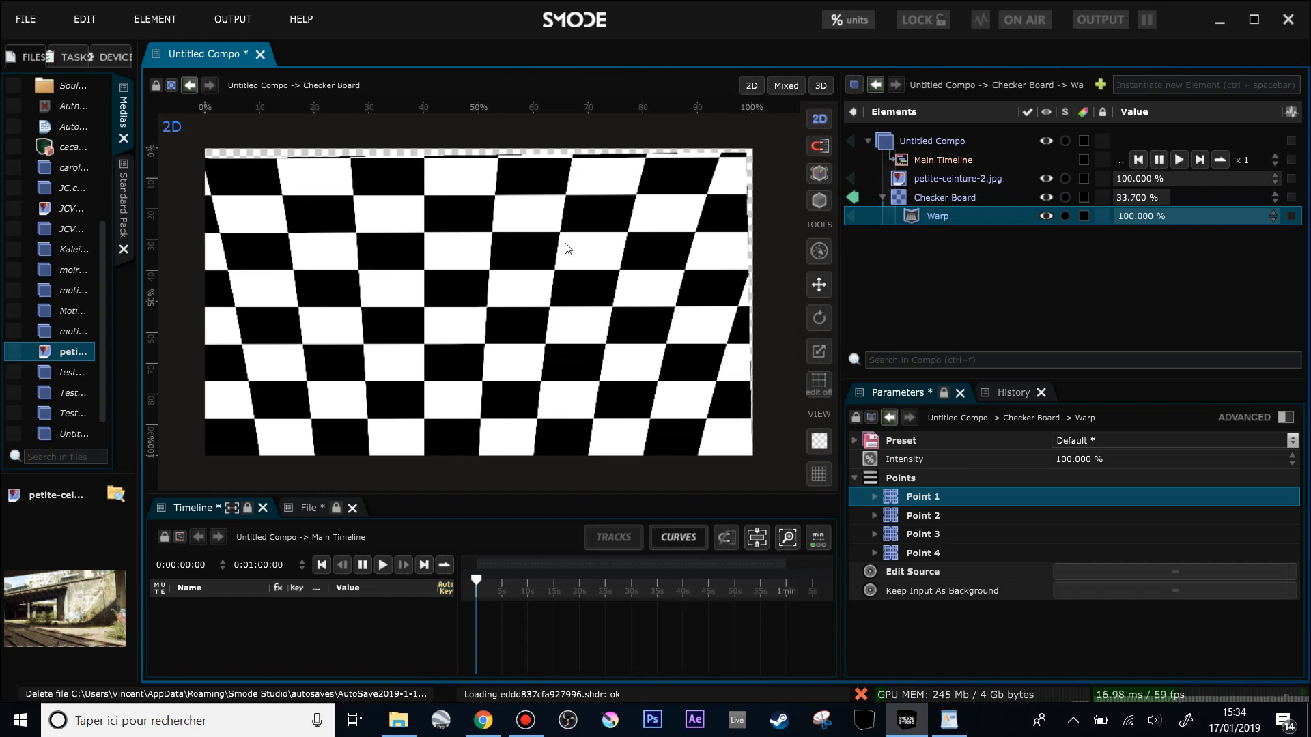
pyautogui.click(853, 179)
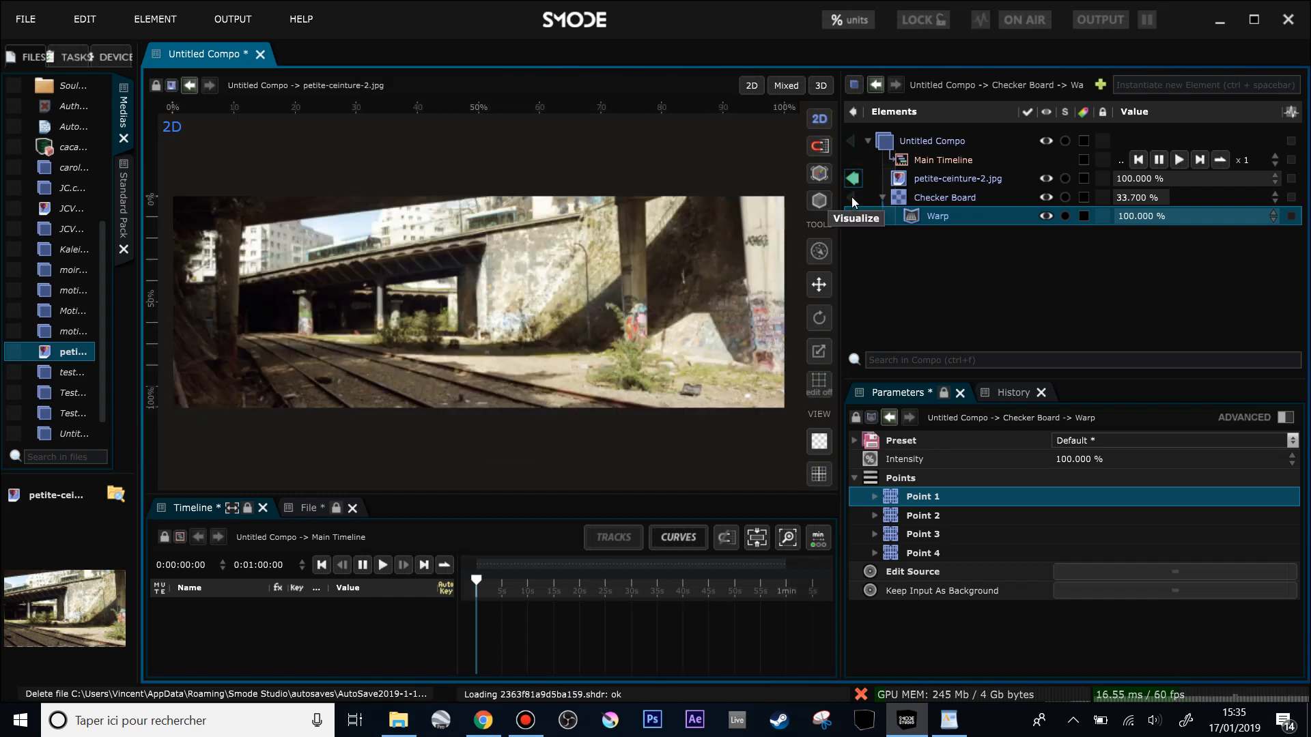
pyautogui.click(852, 198)
pyautogui.click(852, 217)
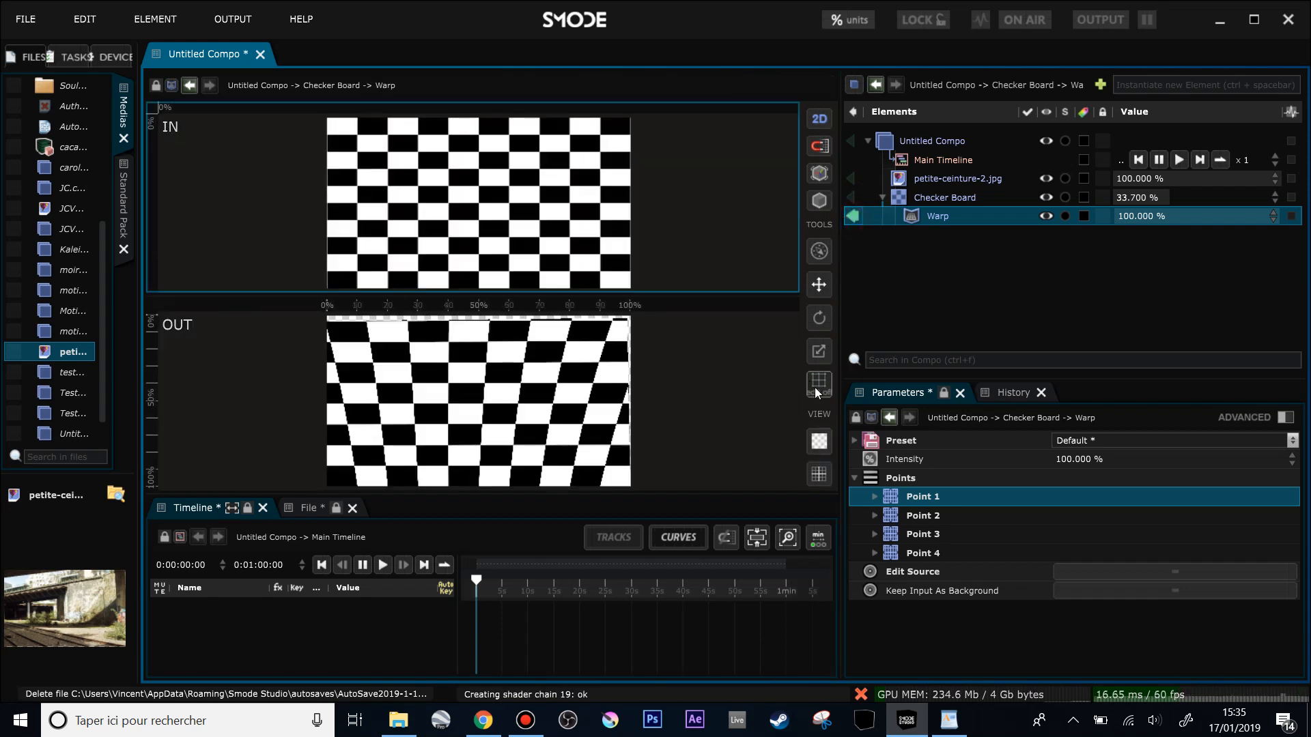
# - Enable warp point editing and move the two upper source points back to the corners of the input checkerboard
pyautogui.click(818, 384)
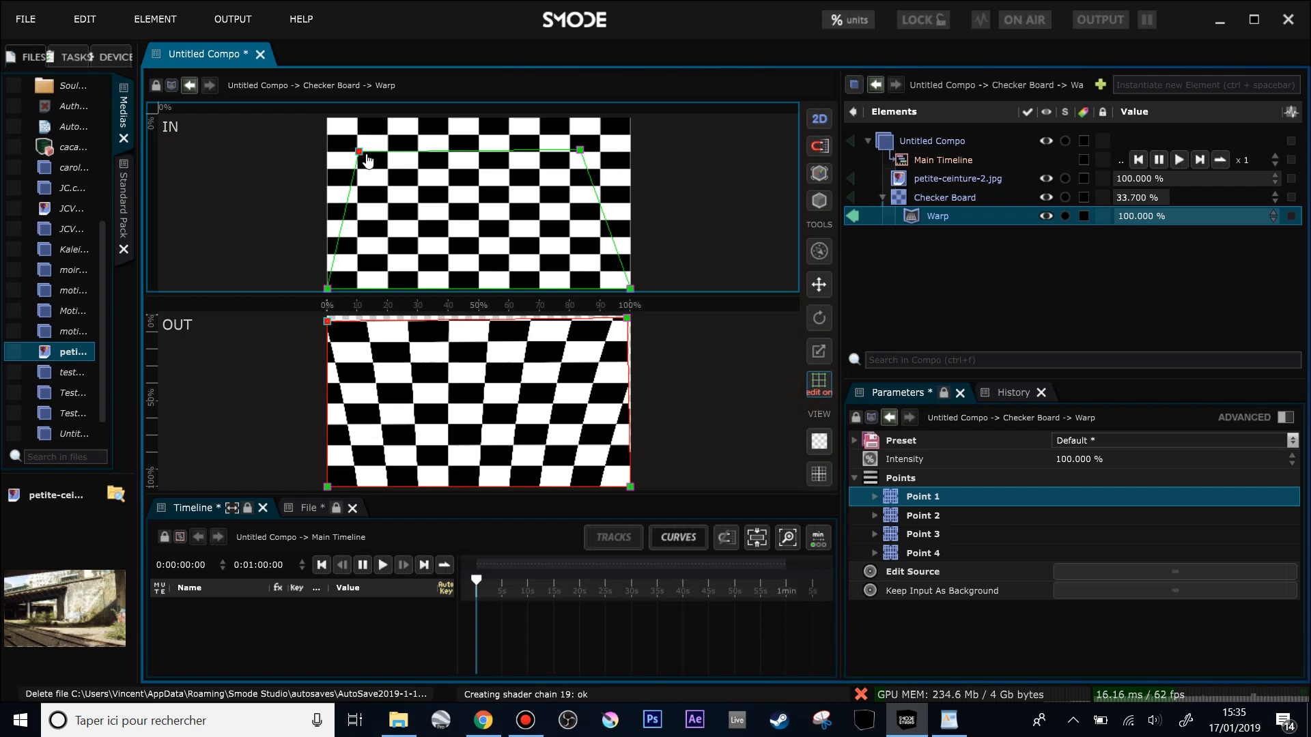
pyautogui.moveTo(360, 151); pyautogui.dragTo(327, 118)
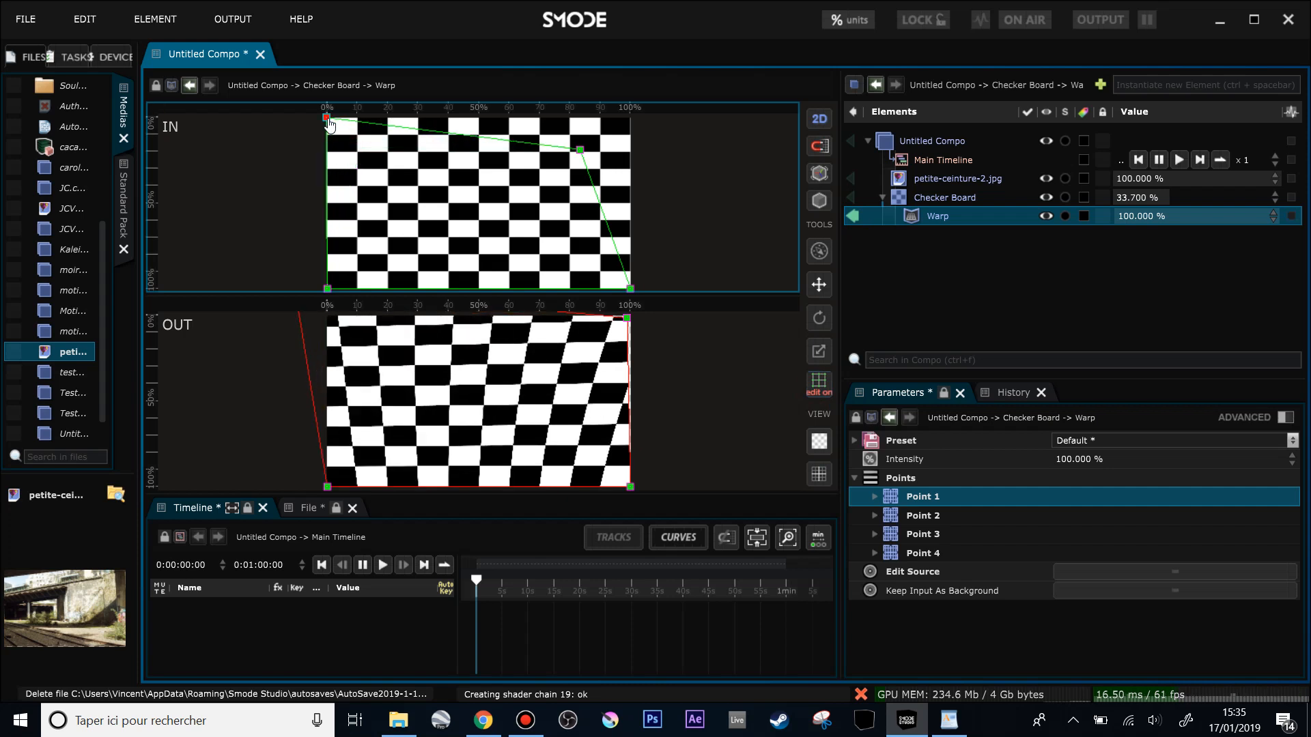
pyautogui.click(580, 149)
pyautogui.moveTo(610, 140); pyautogui.dragTo(628, 117)
# - Move the two upper output points of the warp back onto the corners of the output checkerboard
pyautogui.scroll(-3, 642, 367)
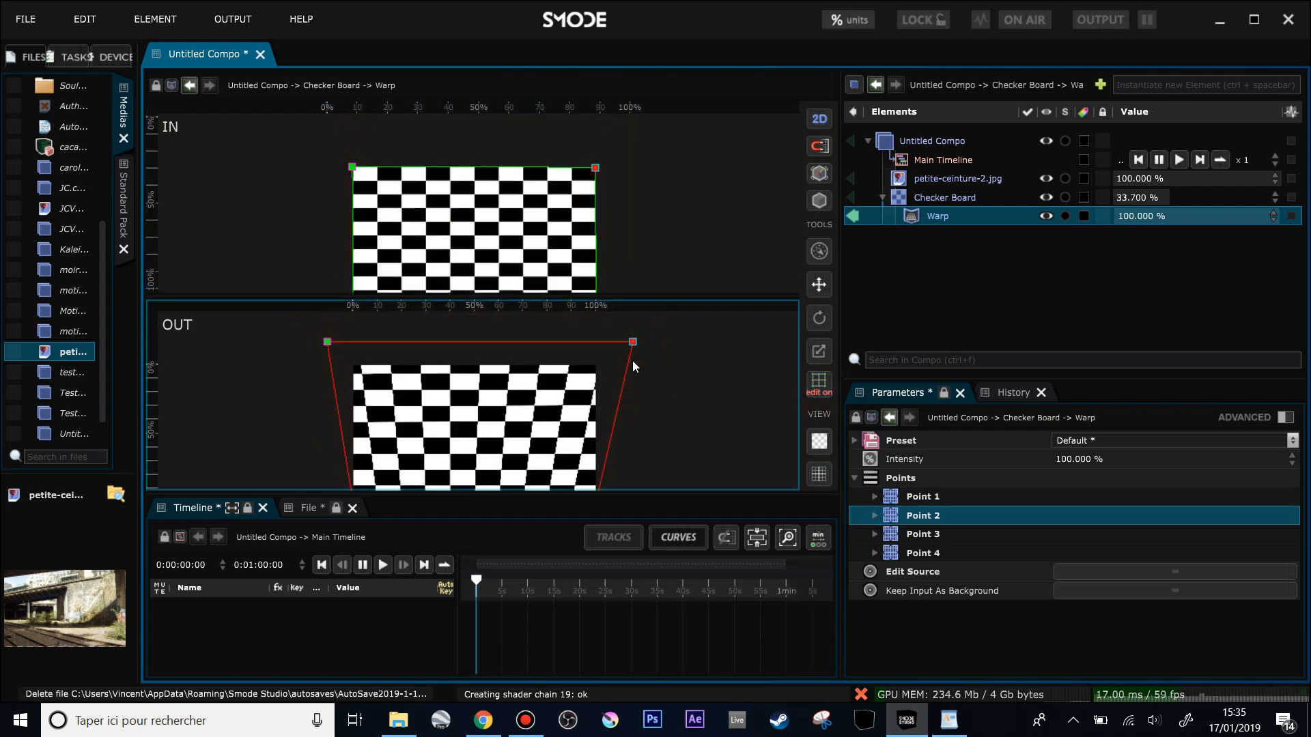
pyautogui.moveTo(631, 342); pyautogui.dragTo(595, 367)
pyautogui.moveTo(327, 342); pyautogui.dragTo(360, 373)
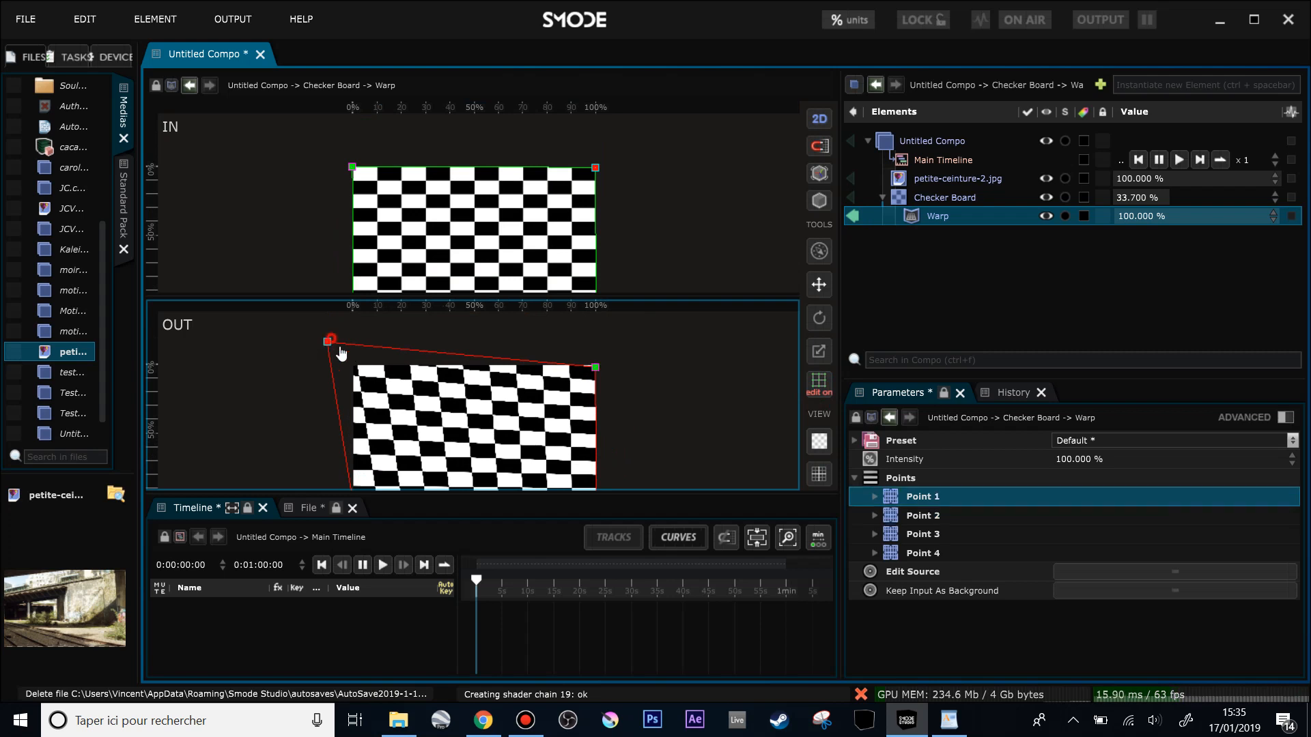
pyautogui.scroll(3, 527, 356)
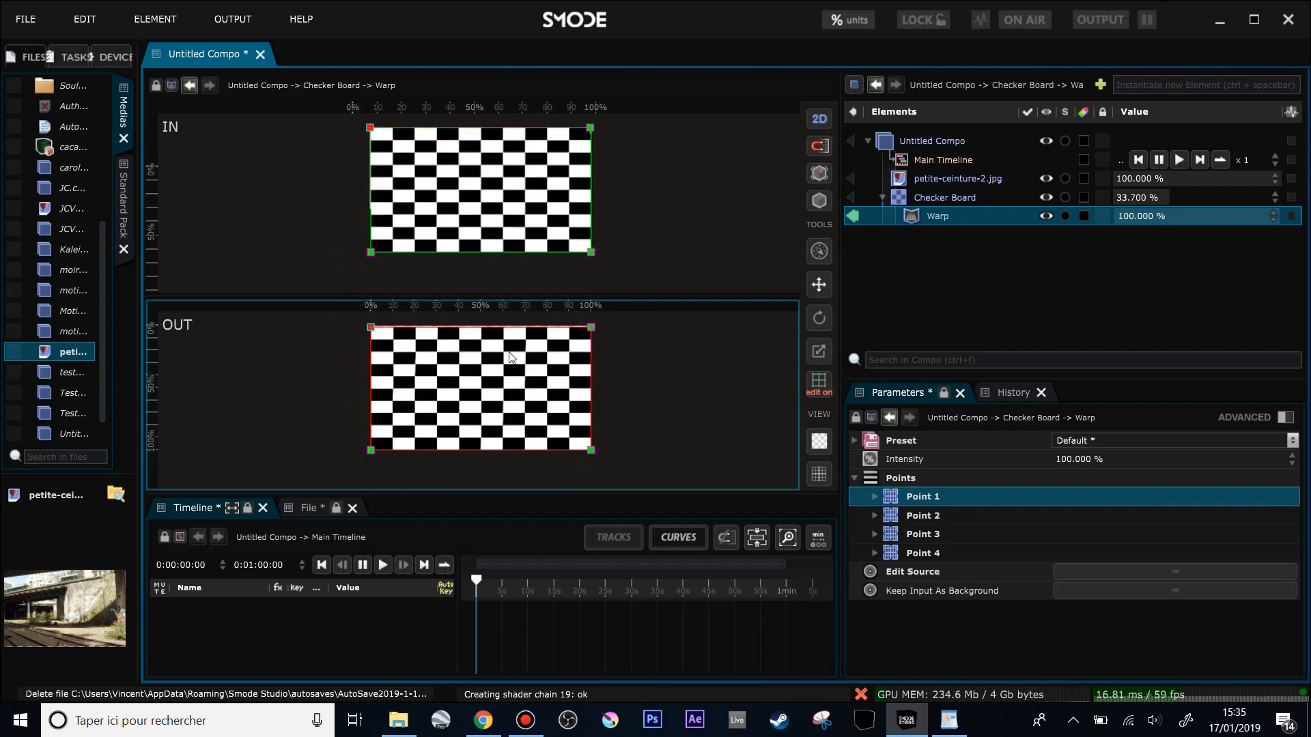
pyautogui.moveTo(527, 355); pyautogui.dragTo(513, 414)
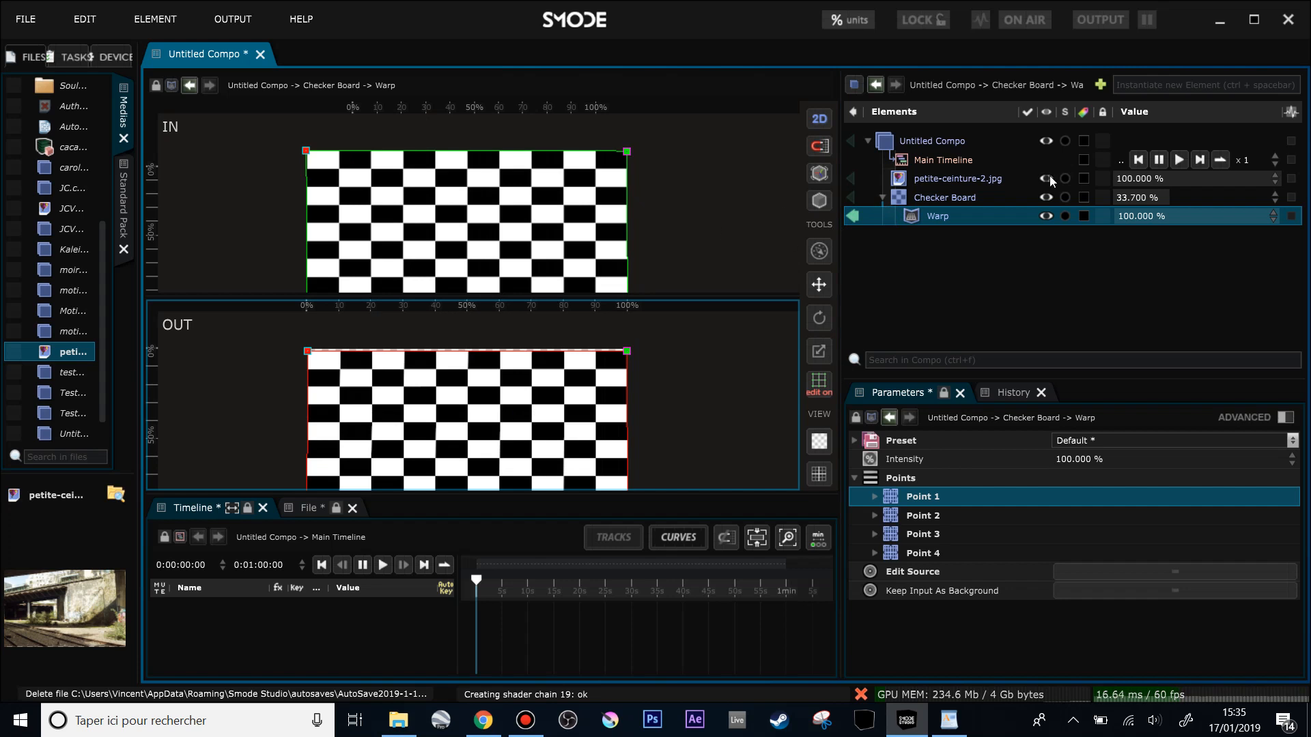
# - Visualize the whole composition with Edit Source enabled, and add two warp grid points along the wall's vertical edge, near its upper and lower ends
pyautogui.click(854, 215)
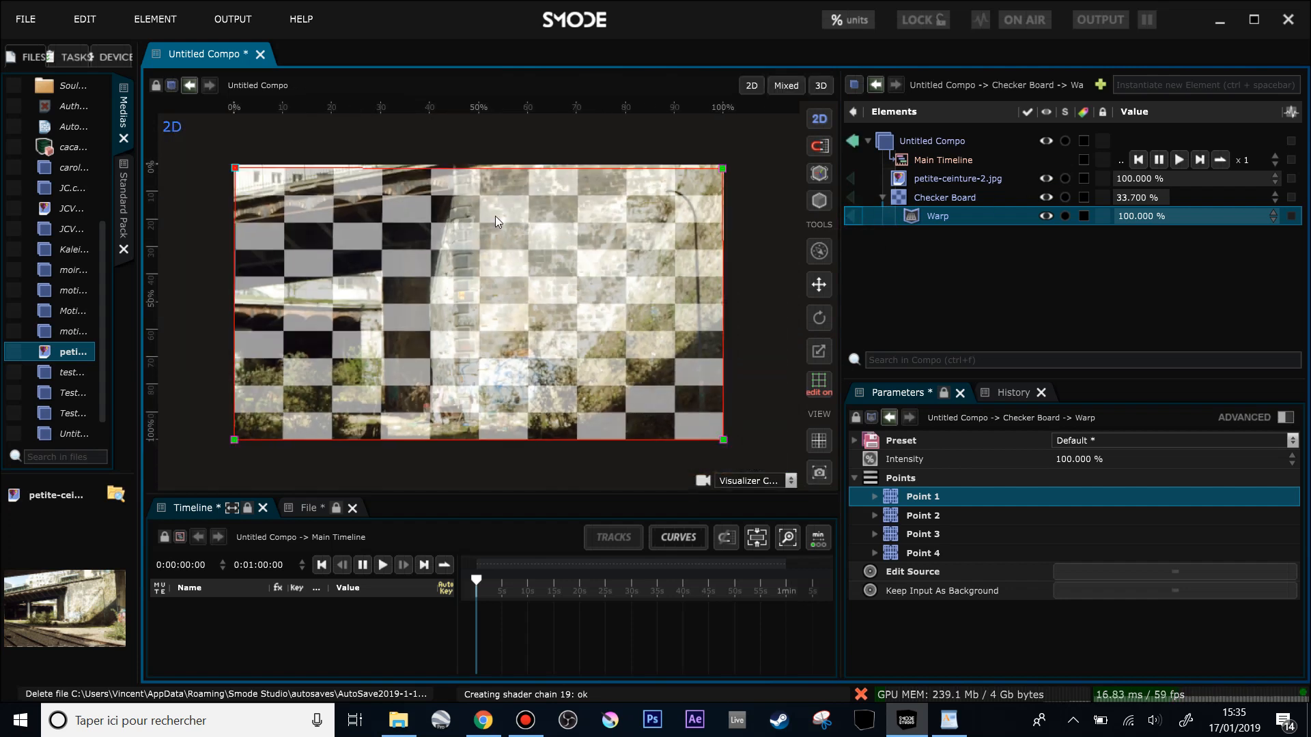
pyautogui.click(1174, 579)
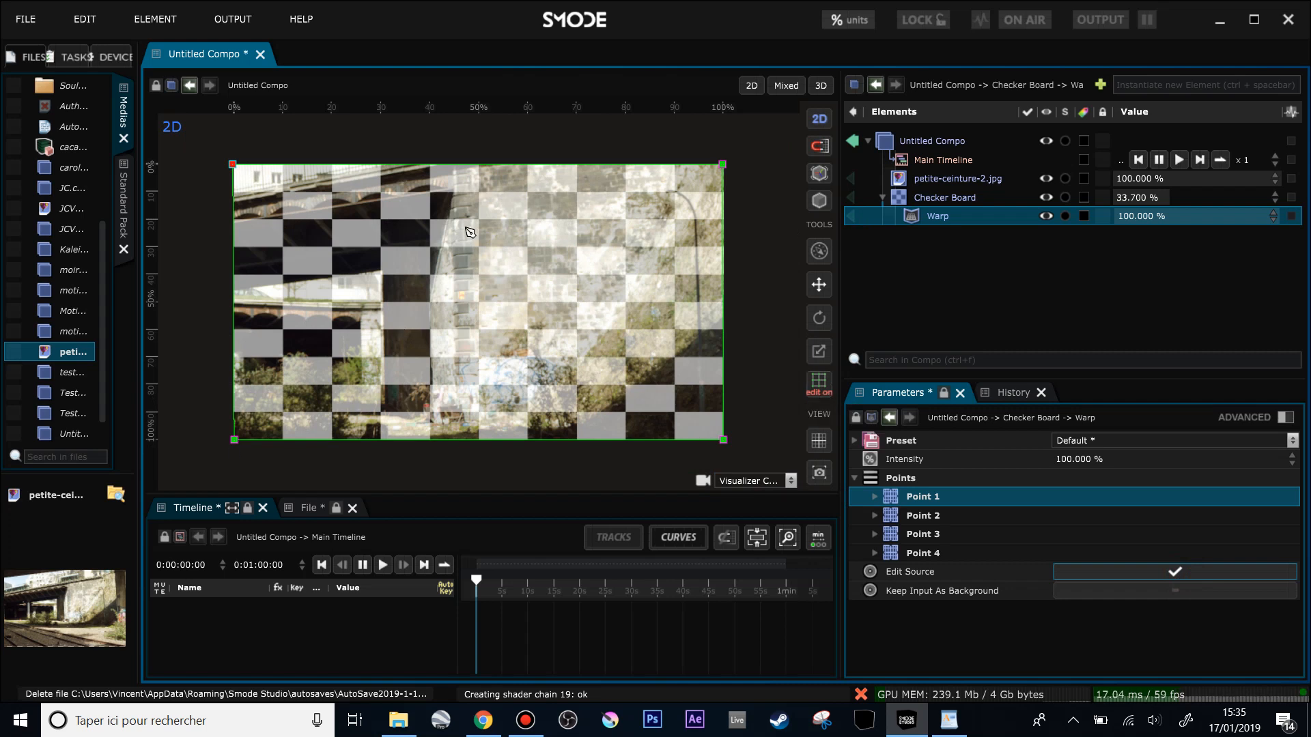
pyautogui.click(453, 193)
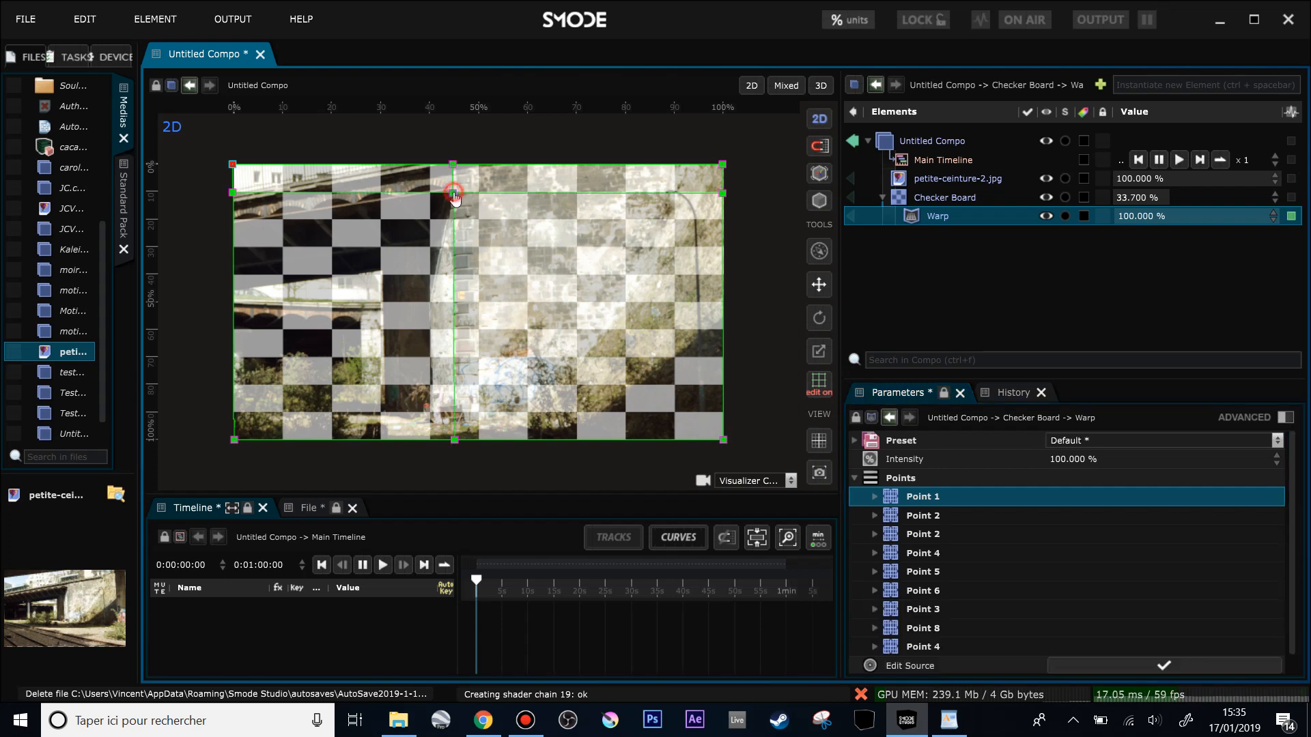
pyautogui.click(459, 424)
pyautogui.moveTo(455, 421); pyautogui.dragTo(458, 420)
# - Set the Checker Board layer's opacity to 0 %
pyautogui.doubleClick(1154, 197)
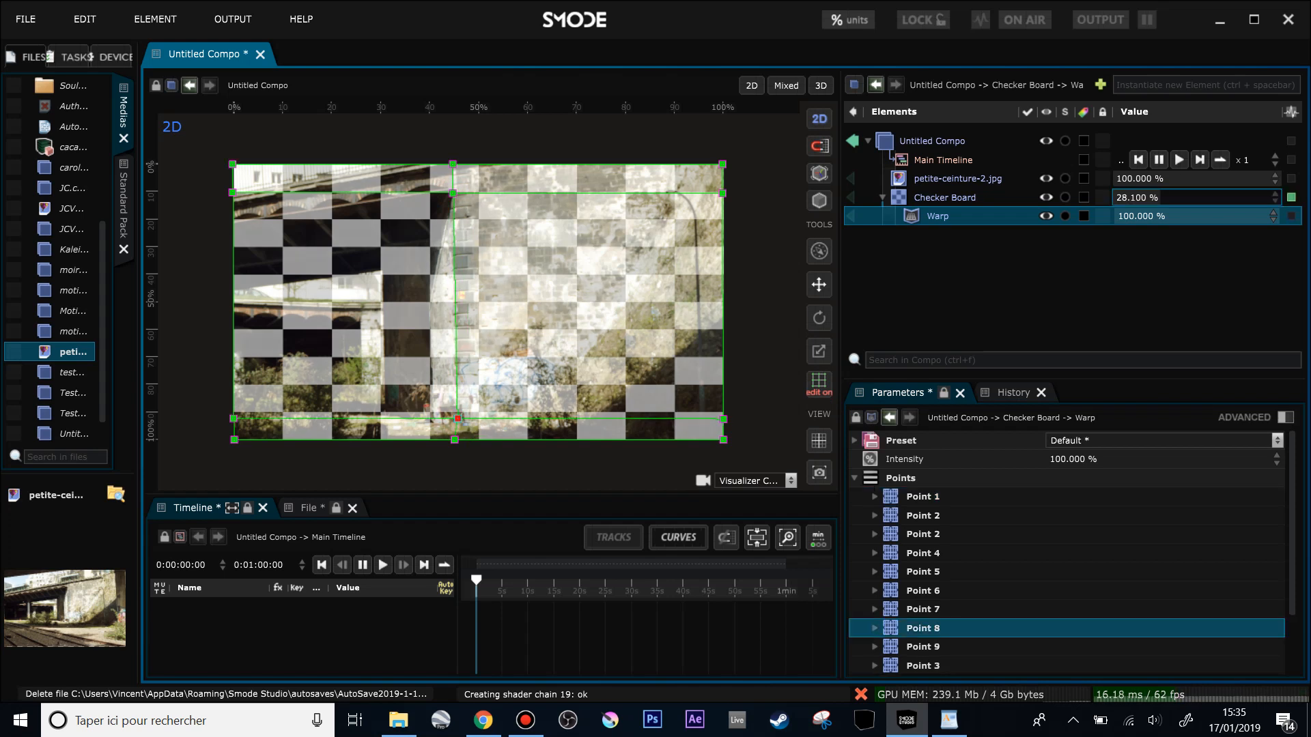
pyautogui.write('0')
pyautogui.press('Return')
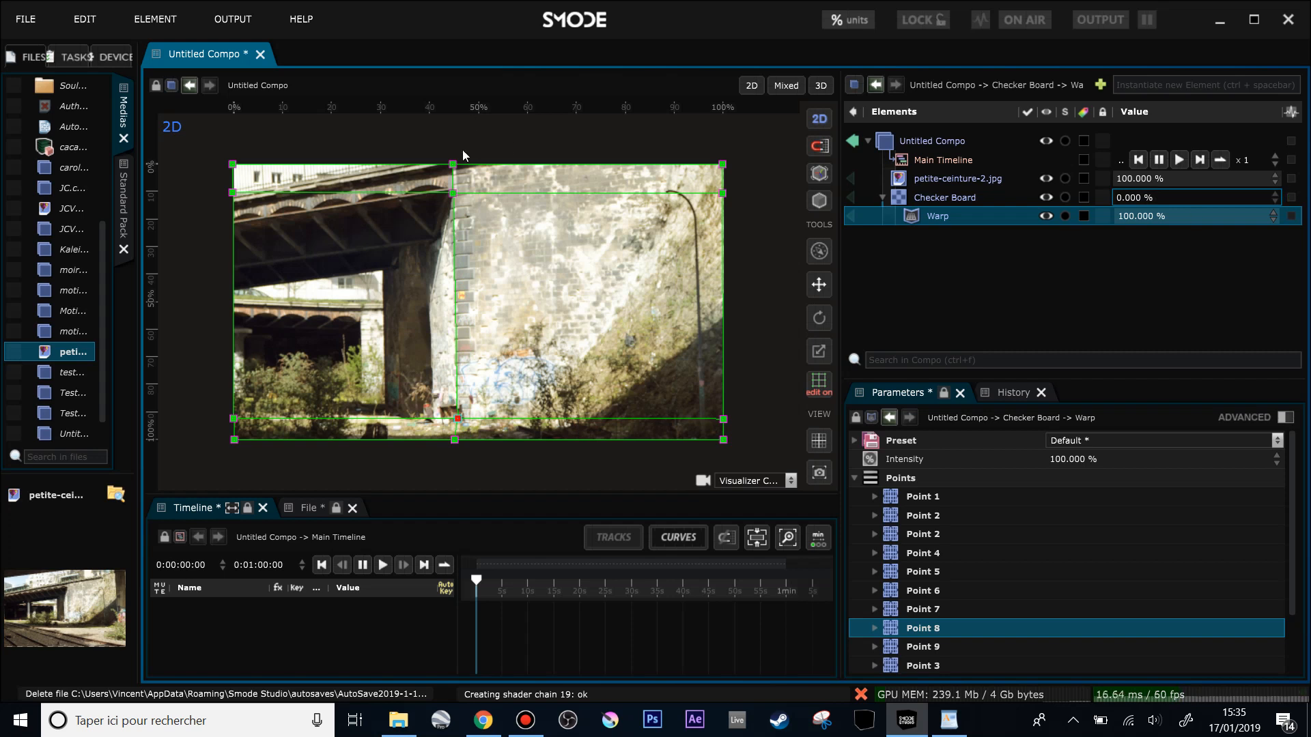
# - Lower the left and middle upper inner source points of the warp to one level and align the middle points with the wall's vertical edge
pyautogui.moveTo(452, 193); pyautogui.dragTo(452, 239)
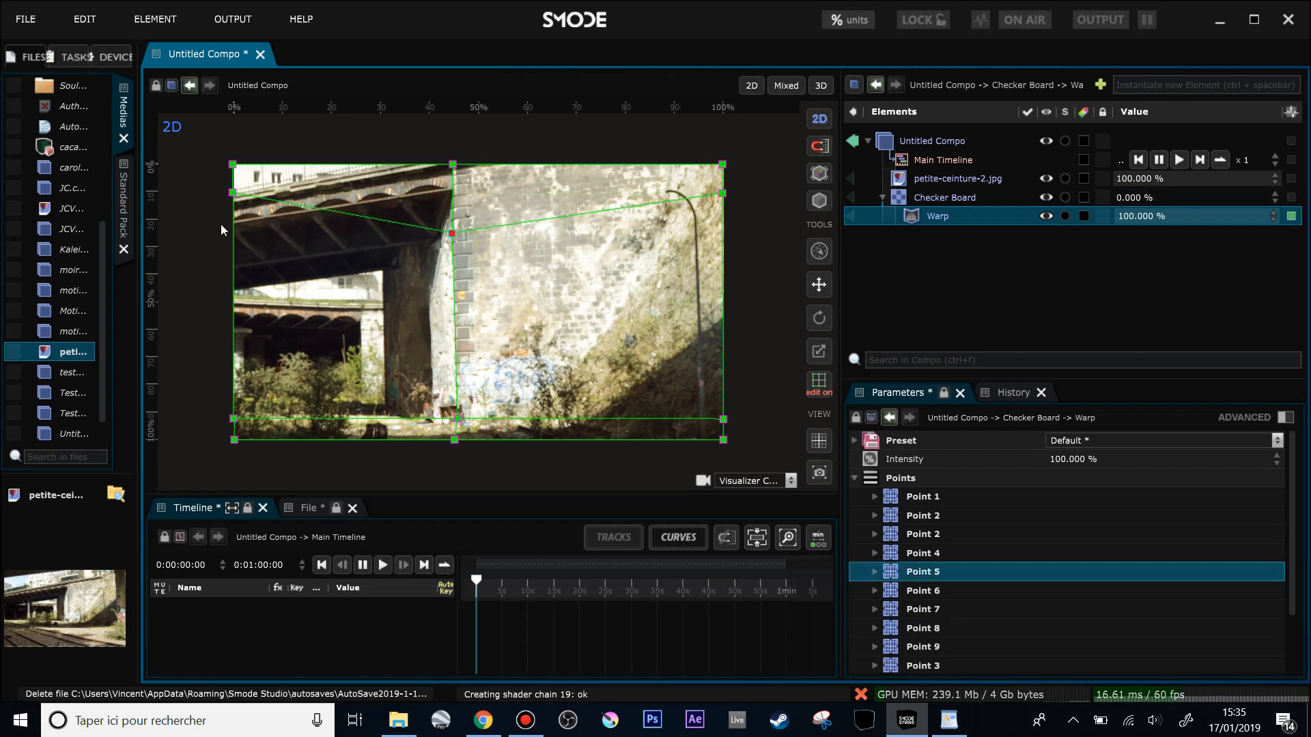
pyautogui.moveTo(234, 195); pyautogui.dragTo(234, 238)
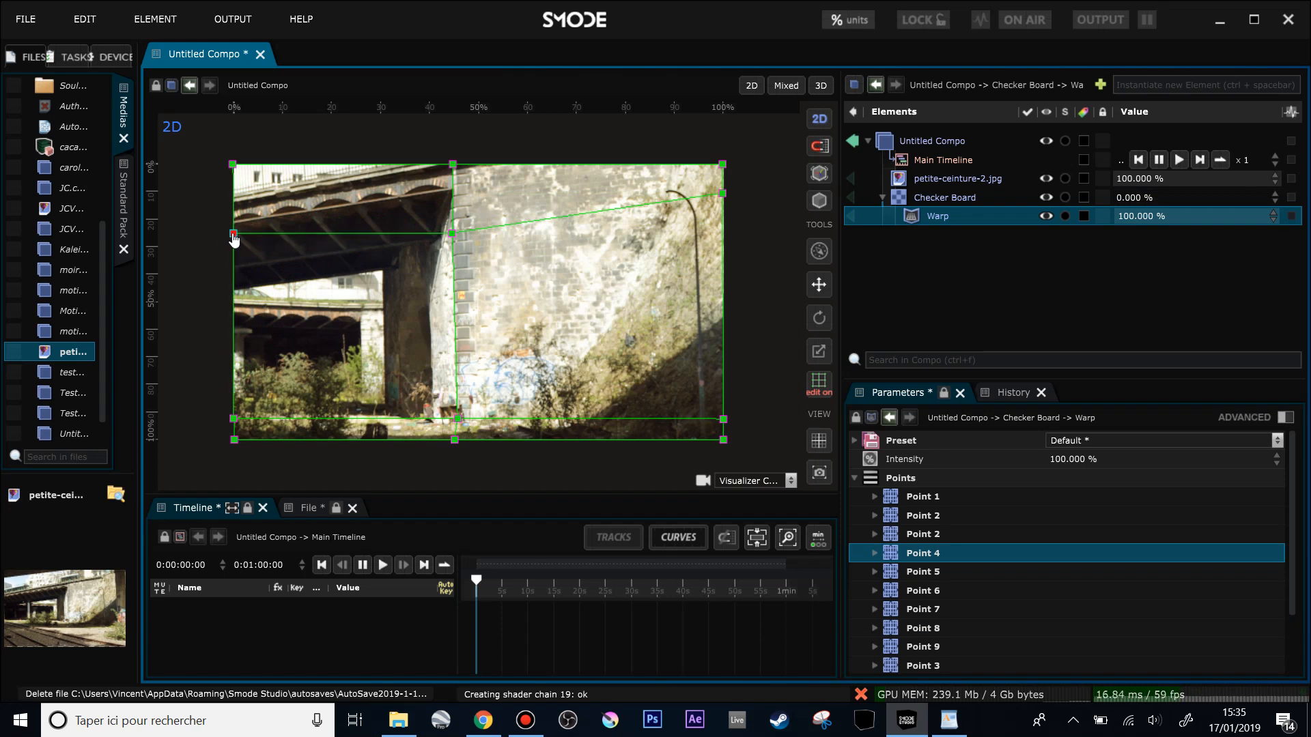
pyautogui.moveTo(457, 418); pyautogui.dragTo(452, 419)
pyautogui.moveTo(453, 236); pyautogui.dragTo(456, 233)
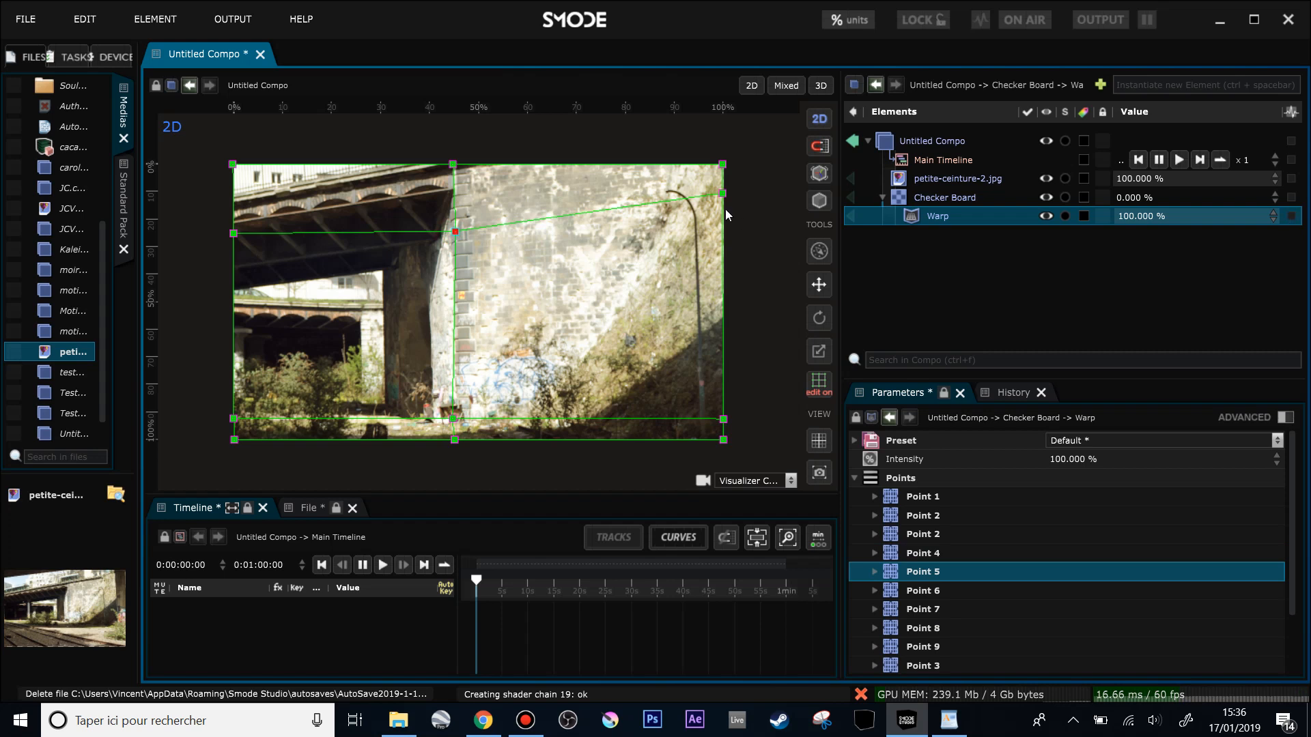
# - Pull the right-hand source points below the top corner inward to follow the wall's slanted boundary, and realign the lower middle point with the wall edge
pyautogui.moveTo(724, 197); pyautogui.dragTo(665, 230)
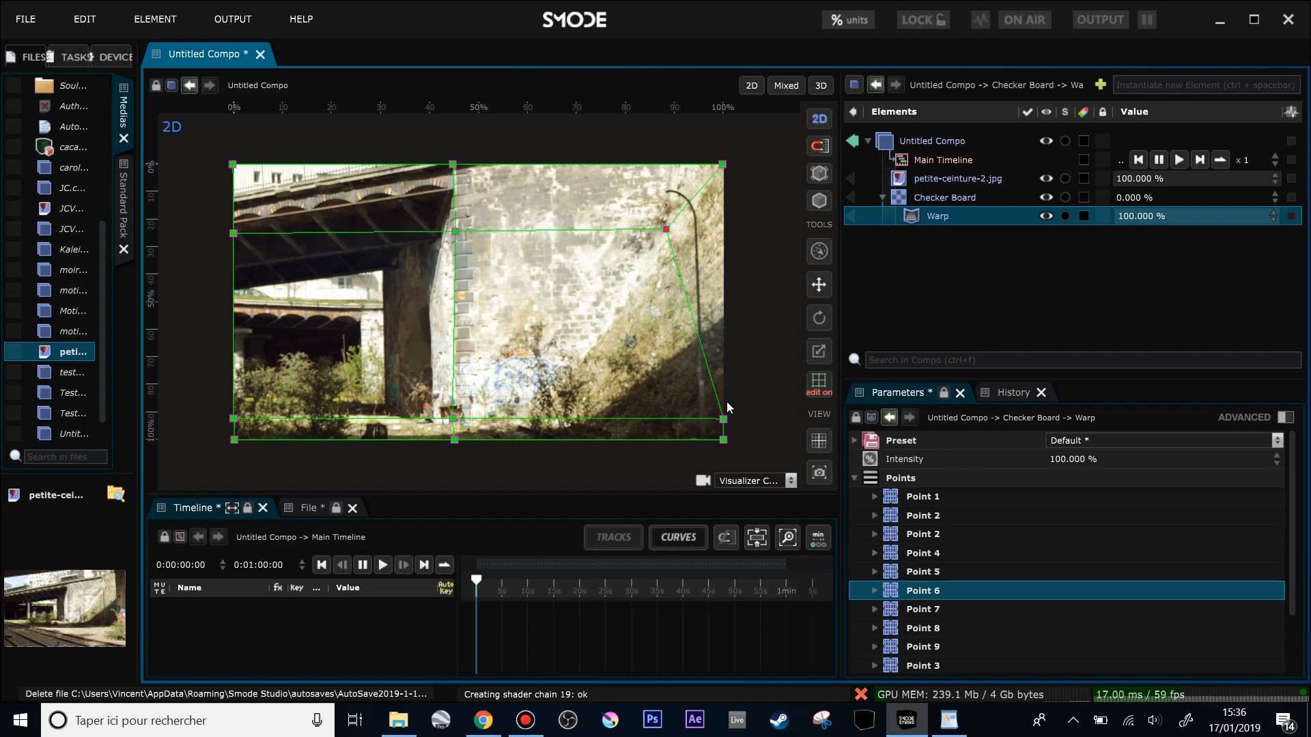
pyautogui.moveTo(725, 418); pyautogui.dragTo(639, 413)
pyautogui.moveTo(724, 439); pyautogui.dragTo(633, 410)
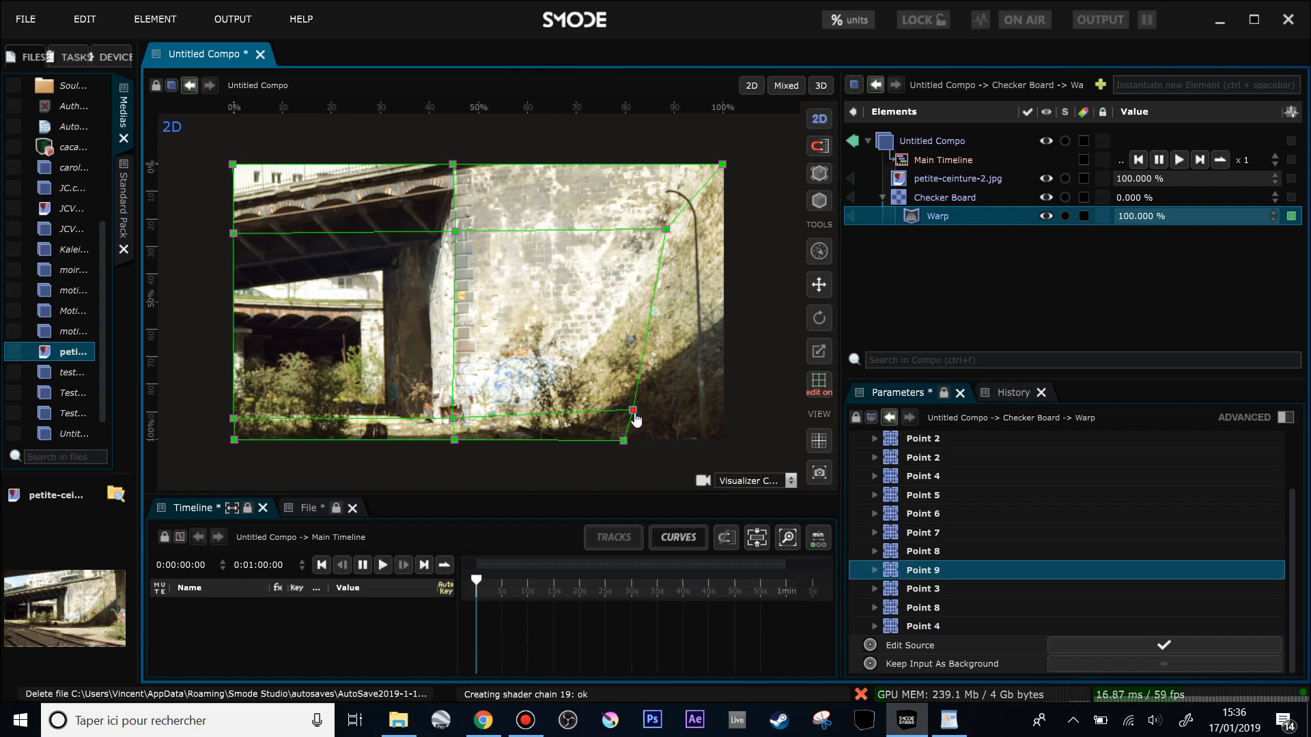
pyautogui.click(454, 418)
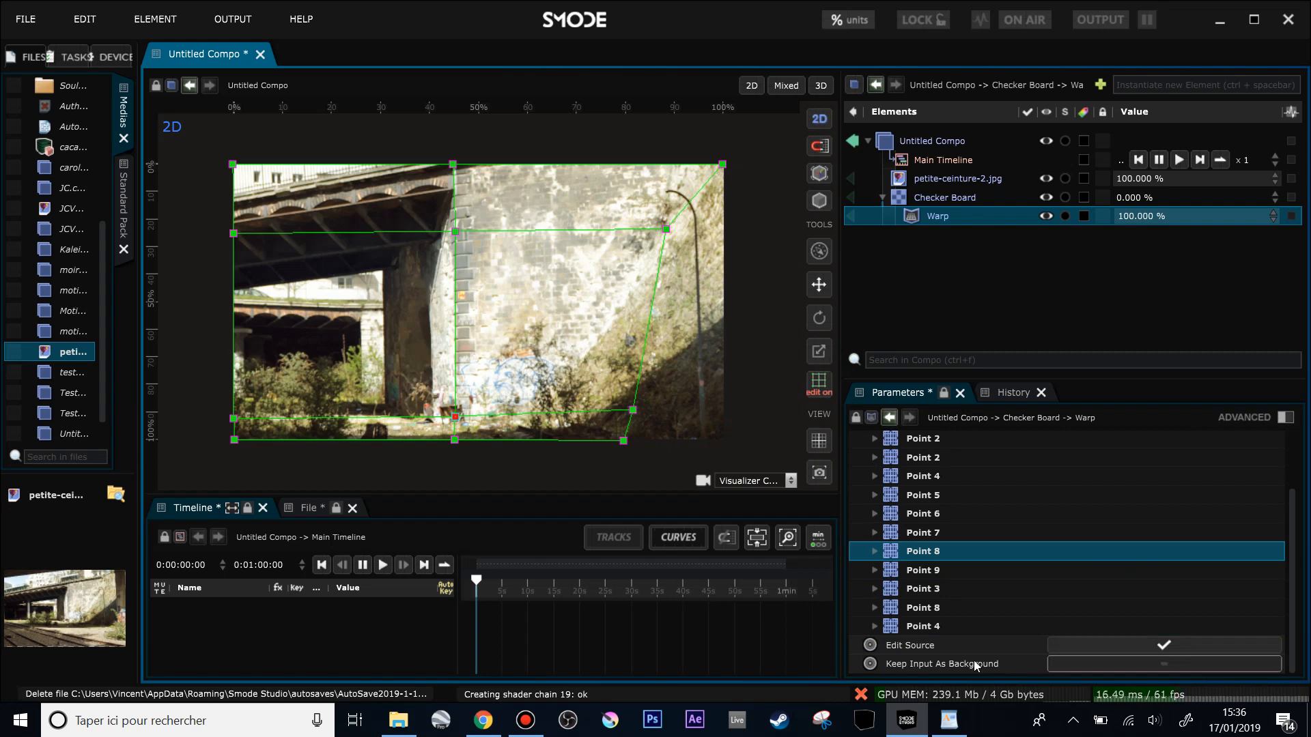
# - Turn off Edit Source and set the Checker Board layer's opacity to 29.4 %
pyautogui.click(1089, 645)
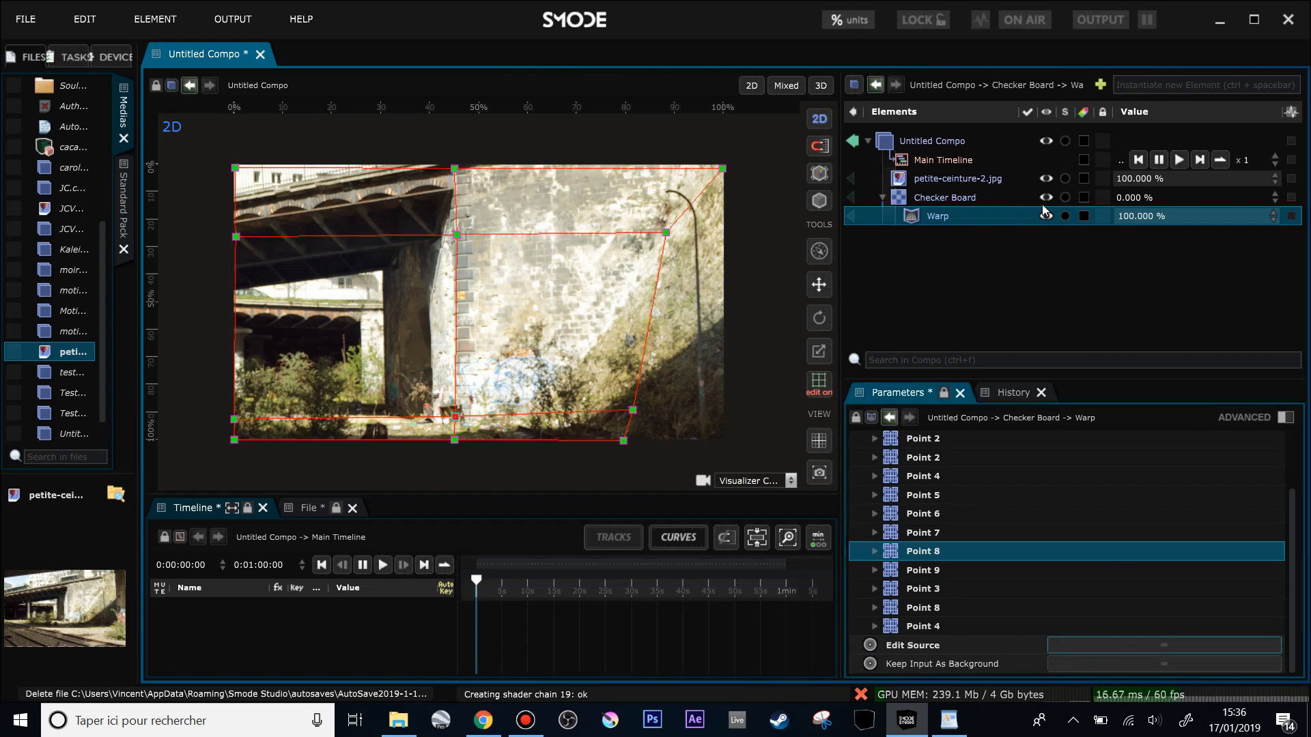
pyautogui.moveTo(1119, 199); pyautogui.dragTo(1158, 198)
pyautogui.scroll(3, 579, 294)
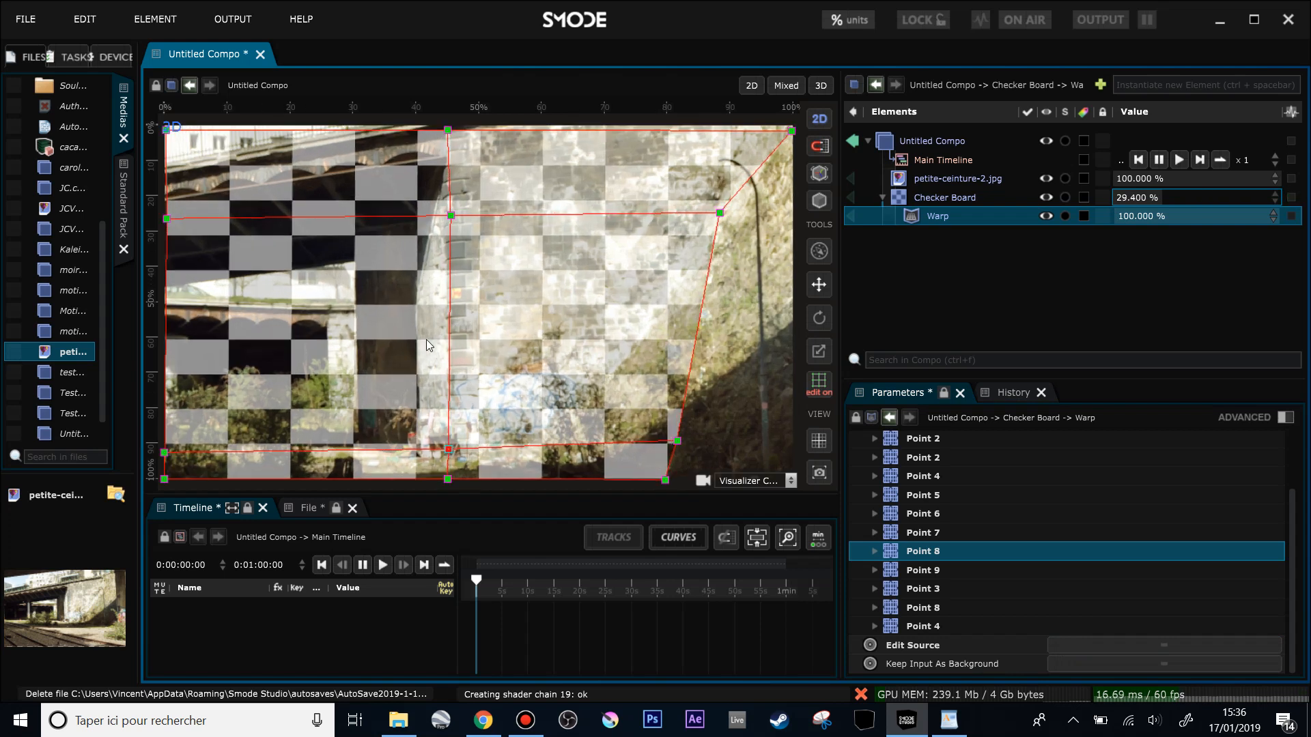
# - With Edit Source enabled, shift the warp's middle column of source points onto the checkerboard's column line at about 40 %
pyautogui.click(1212, 647)
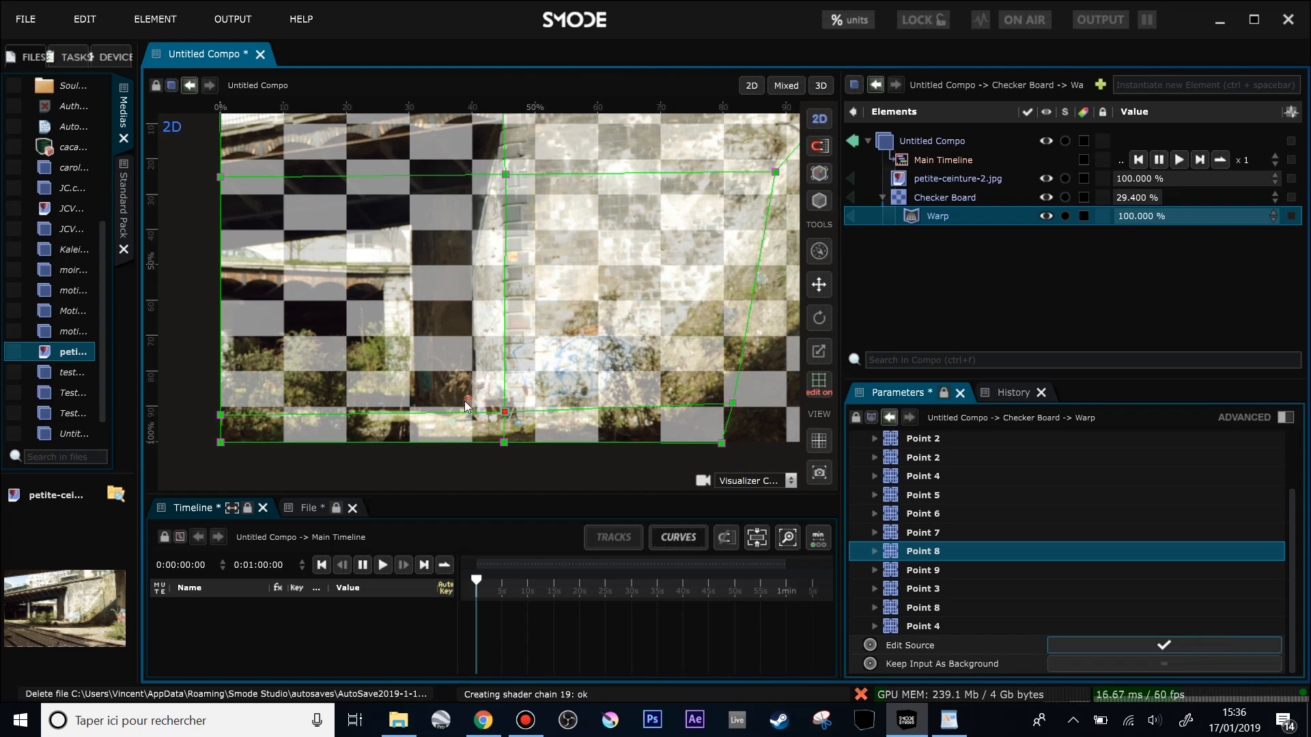
pyautogui.moveTo(505, 174); pyautogui.dragTo(476, 158)
pyautogui.moveTo(506, 417); pyautogui.dragTo(475, 445)
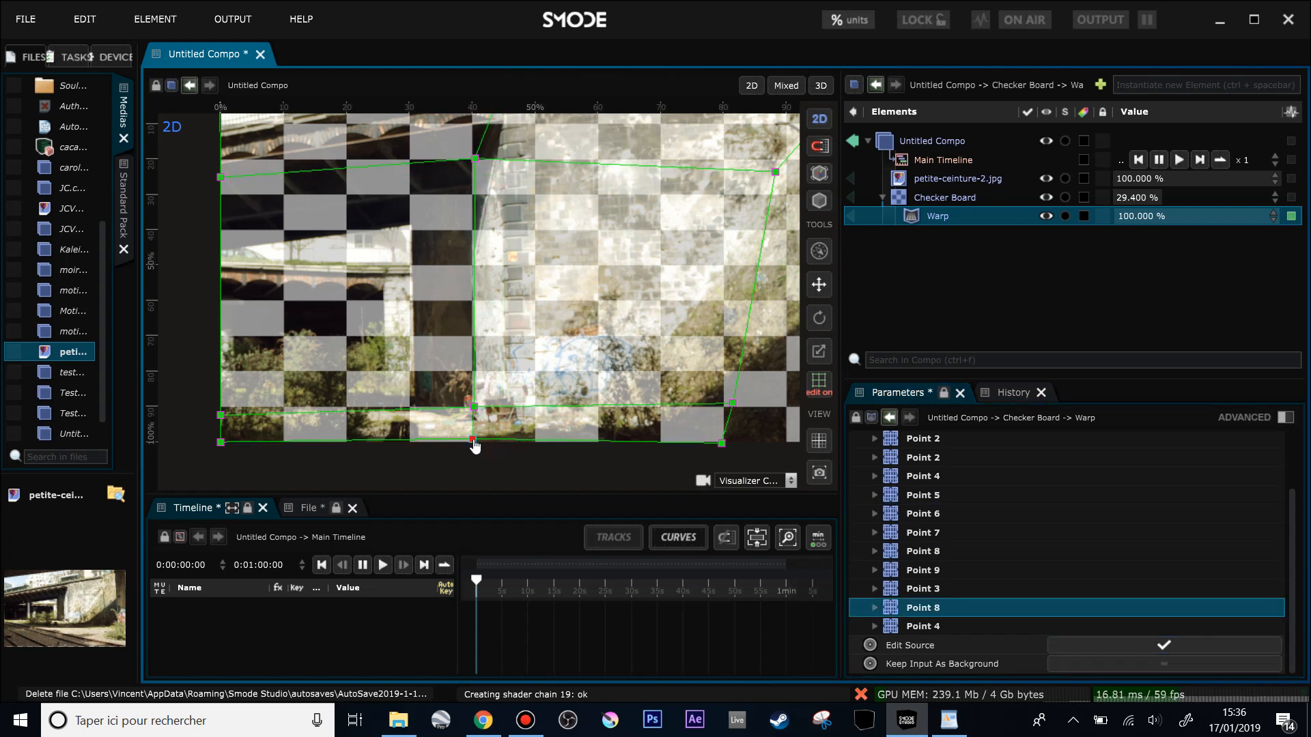
pyautogui.scroll(1, 512, 287)
pyautogui.moveTo(504, 138); pyautogui.dragTo(476, 139)
pyautogui.click(476, 207)
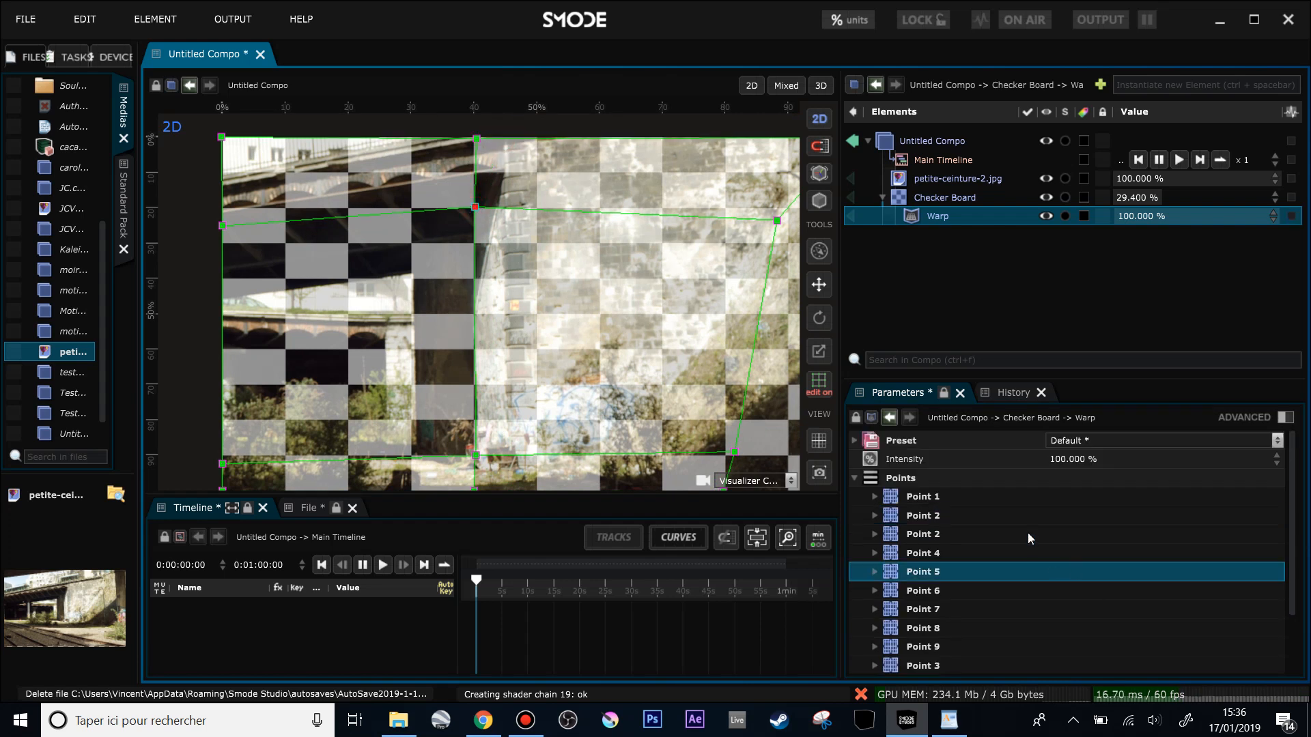
# - Turn off Edit Source and move the two inner middle output points of the warp onto the wall's vertical corner edge
pyautogui.scroll(-2, 1033, 539)
pyautogui.click(1120, 645)
pyautogui.scroll(-1, 454, 221)
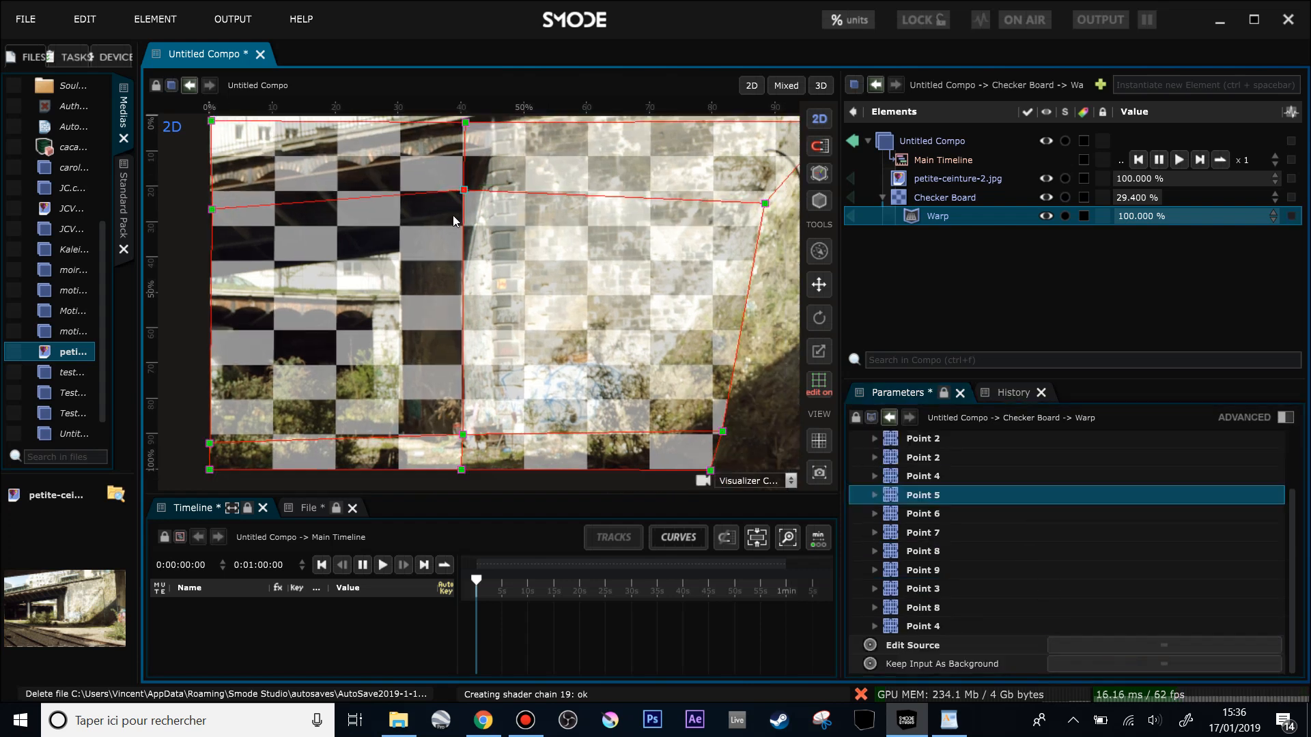
pyautogui.moveTo(464, 198); pyautogui.dragTo(493, 195)
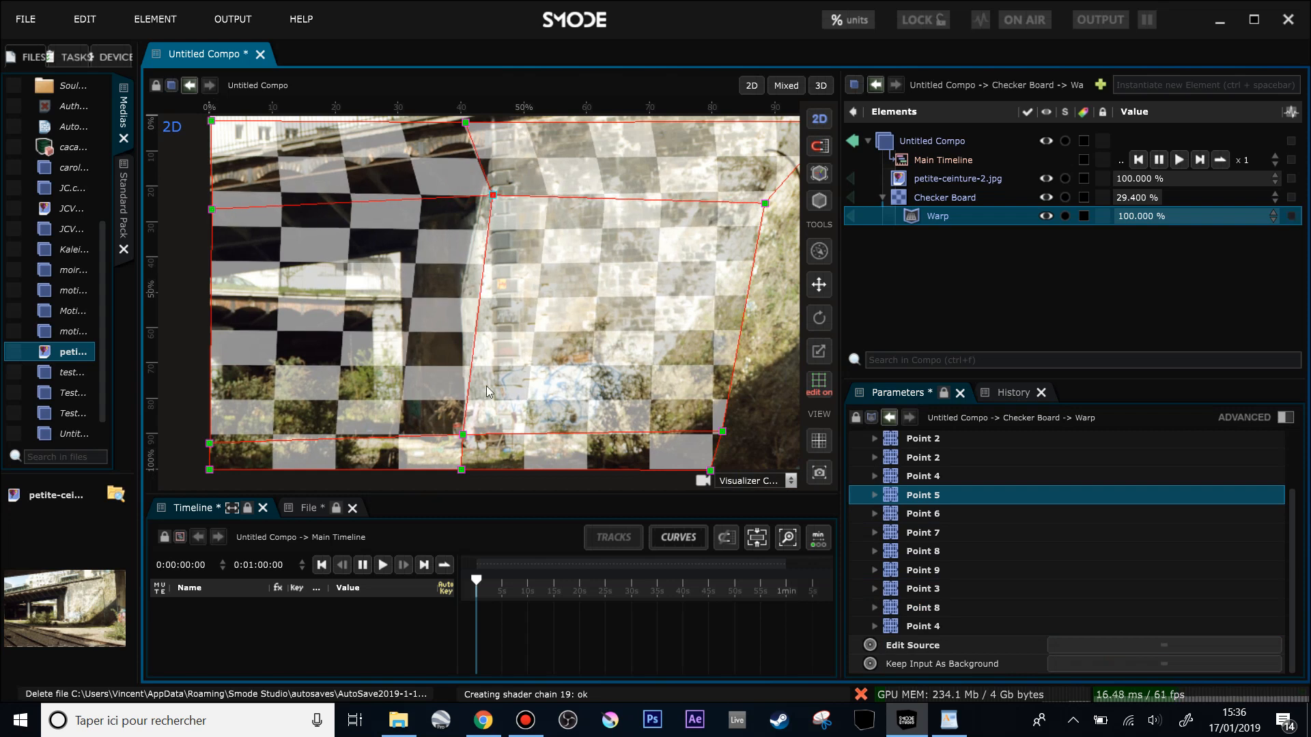
pyautogui.moveTo(463, 435); pyautogui.dragTo(497, 441)
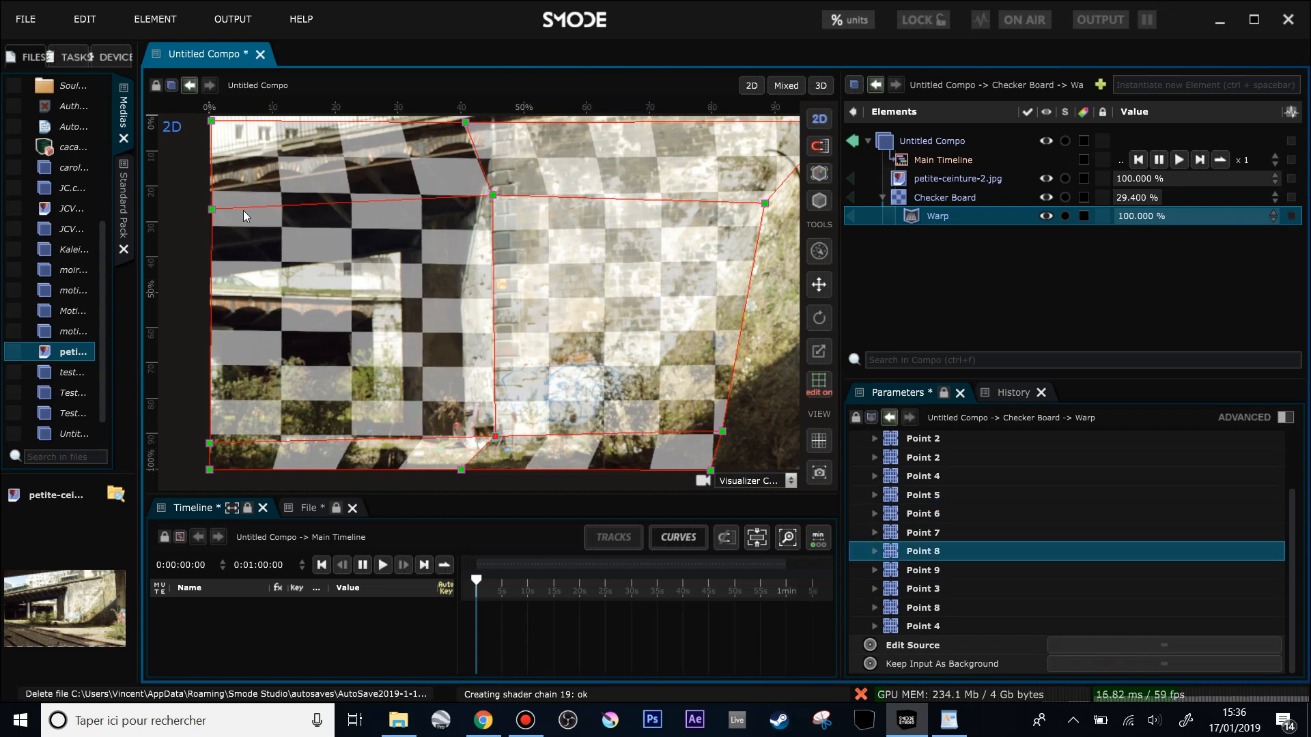
# - Move the two inner left output points onto the upper and lower ends of the pillar's left edge under the bridge
pyautogui.moveTo(212, 210); pyautogui.dragTo(431, 262)
pyautogui.moveTo(405, 257); pyautogui.dragTo(406, 254)
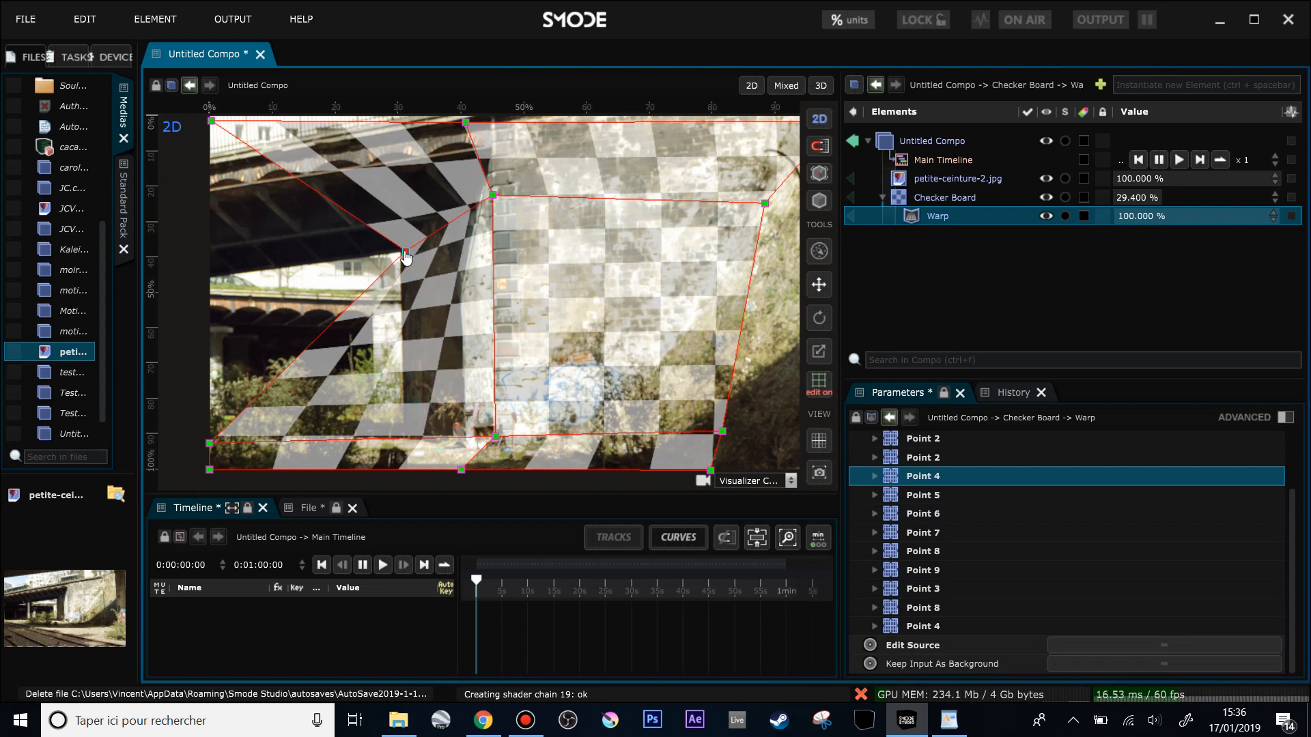
pyautogui.moveTo(211, 444); pyautogui.dragTo(402, 438)
# - Pull the right-hand inner output points and the upper-right corner point inward to straighten the pattern on the front wall
pyautogui.moveTo(765, 208); pyautogui.dragTo(761, 200)
pyautogui.scroll(-2, 750, 287)
pyautogui.moveTo(724, 341); pyautogui.dragTo(690, 350)
pyautogui.scroll(-2, 702, 230)
pyautogui.moveTo(680, 193); pyautogui.dragTo(650, 197)
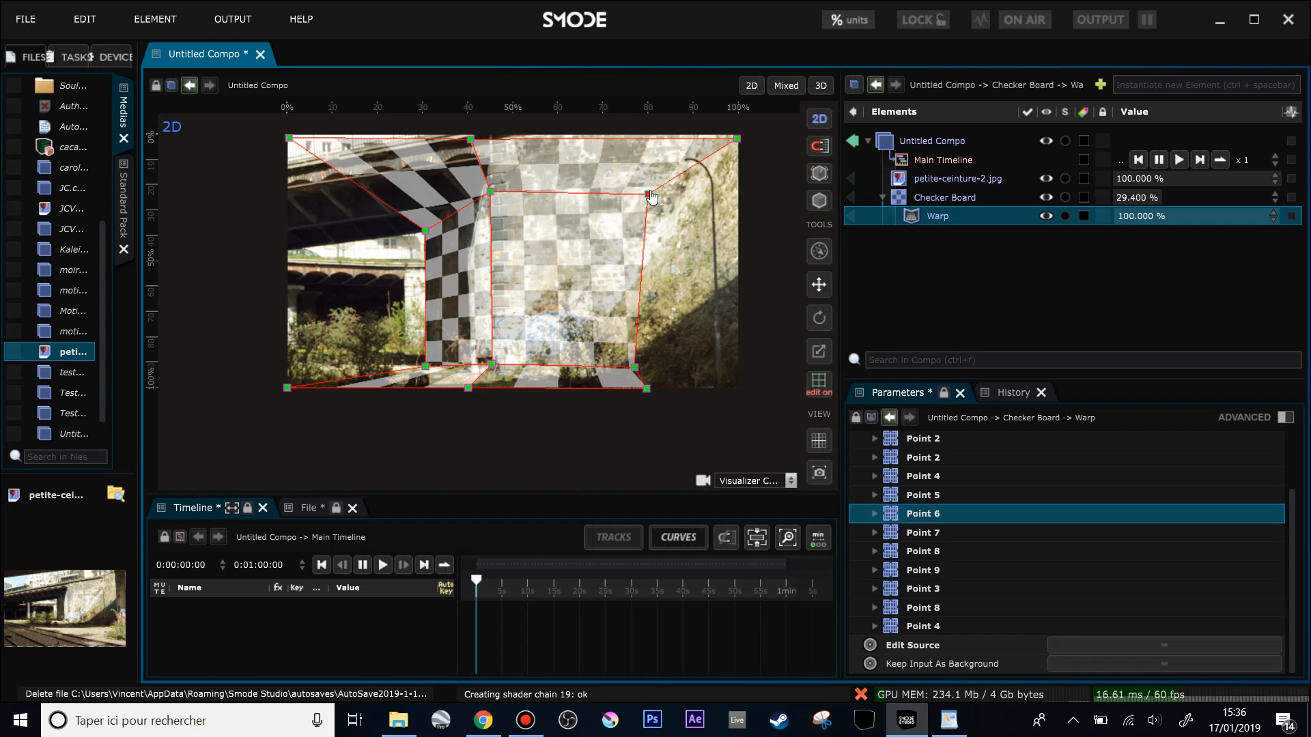
pyautogui.click(737, 140)
# - Move the top middle output point to the wall's corner edge and the top-left one under the bridge deck, then raise the inner middle point
pyautogui.scroll(3, 419, 198)
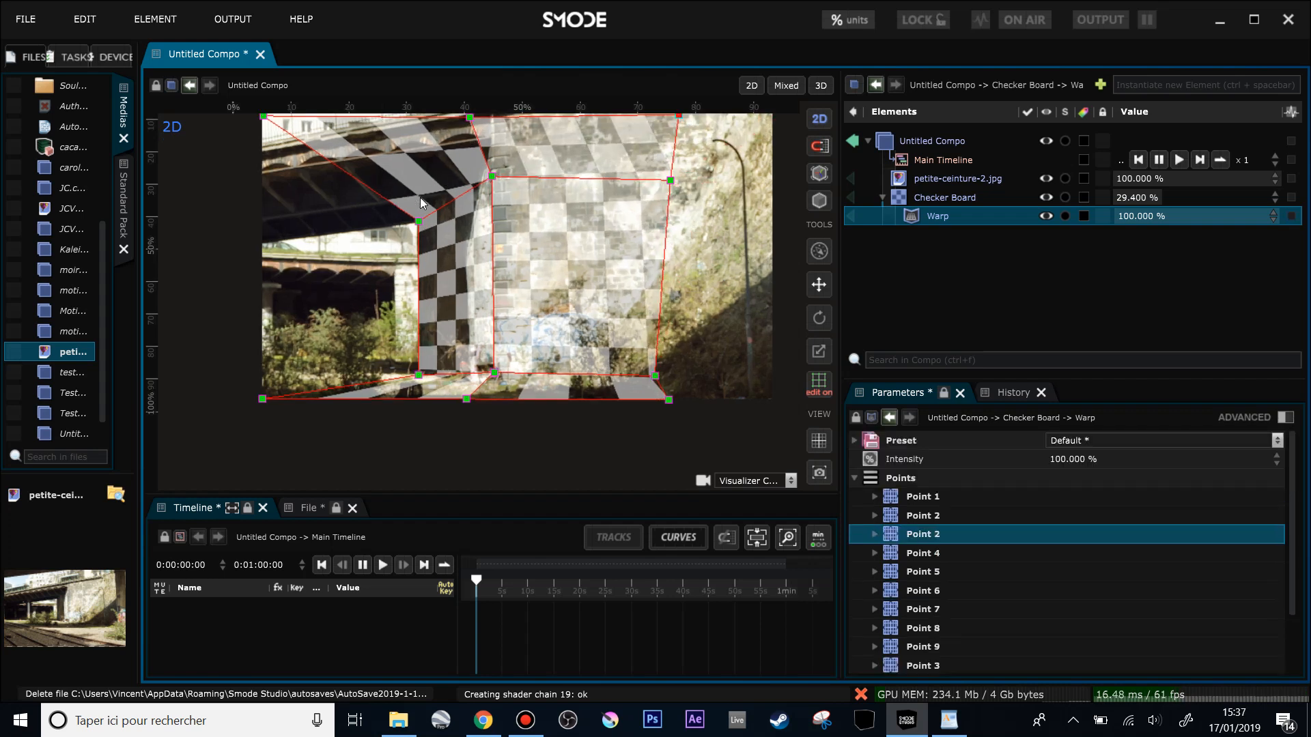
pyautogui.scroll(3, 426, 212)
pyautogui.moveTo(547, 181); pyautogui.dragTo(581, 212)
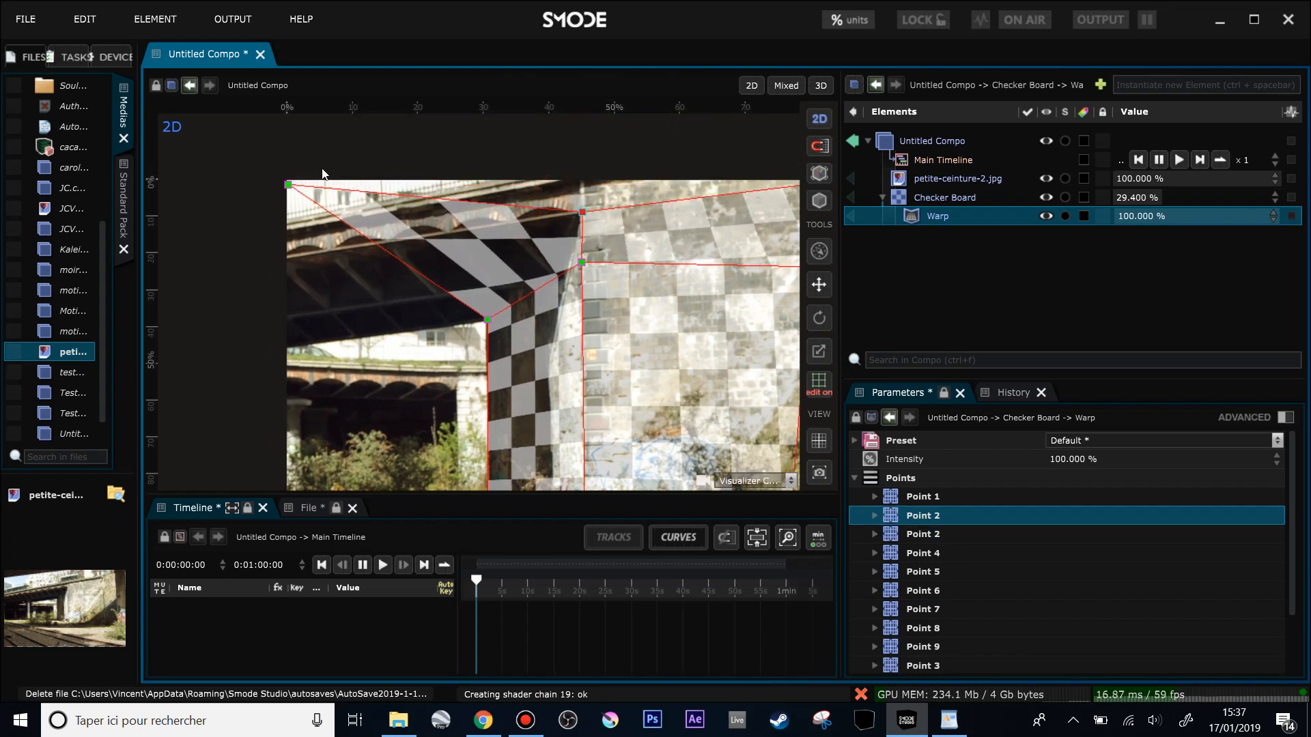
pyautogui.moveTo(287, 190); pyautogui.dragTo(441, 242)
pyautogui.moveTo(582, 264); pyautogui.dragTo(584, 238)
# - Refine the two upper-right output points so the checker rows follow the wall's perspective, and leave warp point editing
pyautogui.moveTo(551, 460); pyautogui.dragTo(520, 388)
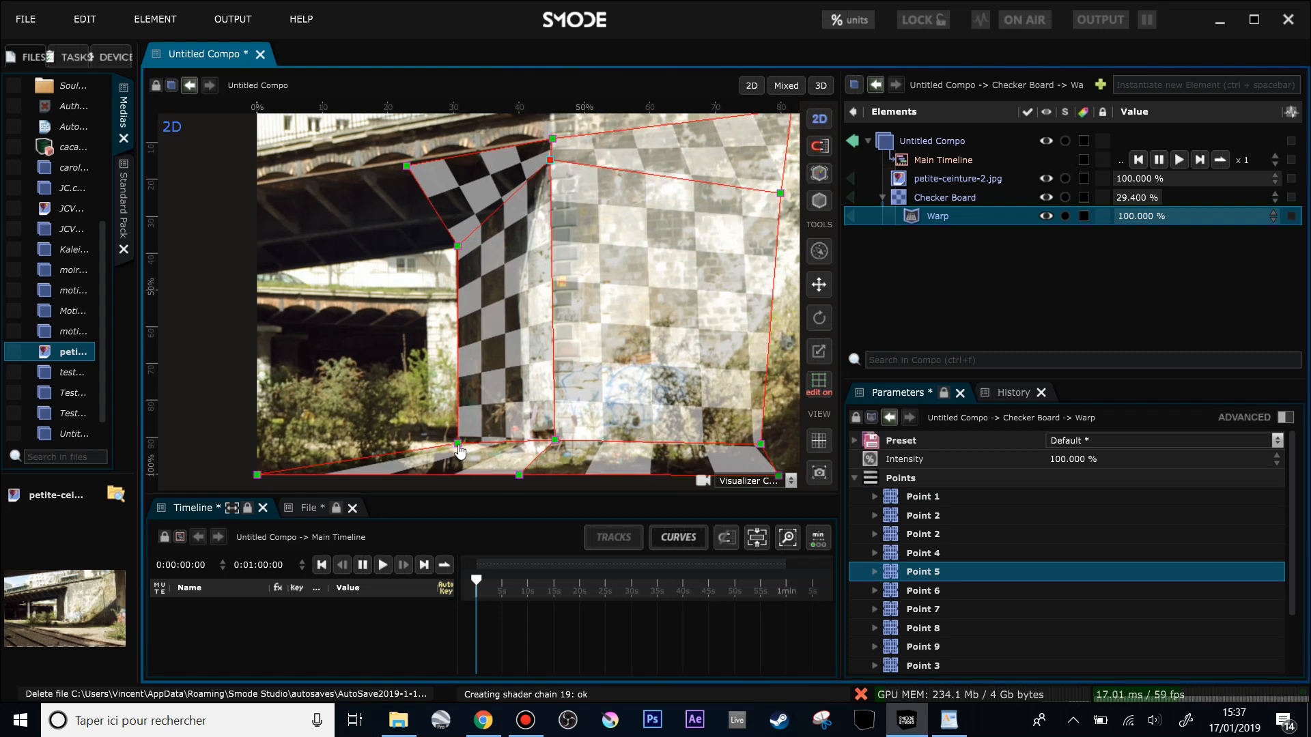
pyautogui.scroll(-1, 641, 300)
pyautogui.moveTo(642, 301); pyautogui.dragTo(554, 357)
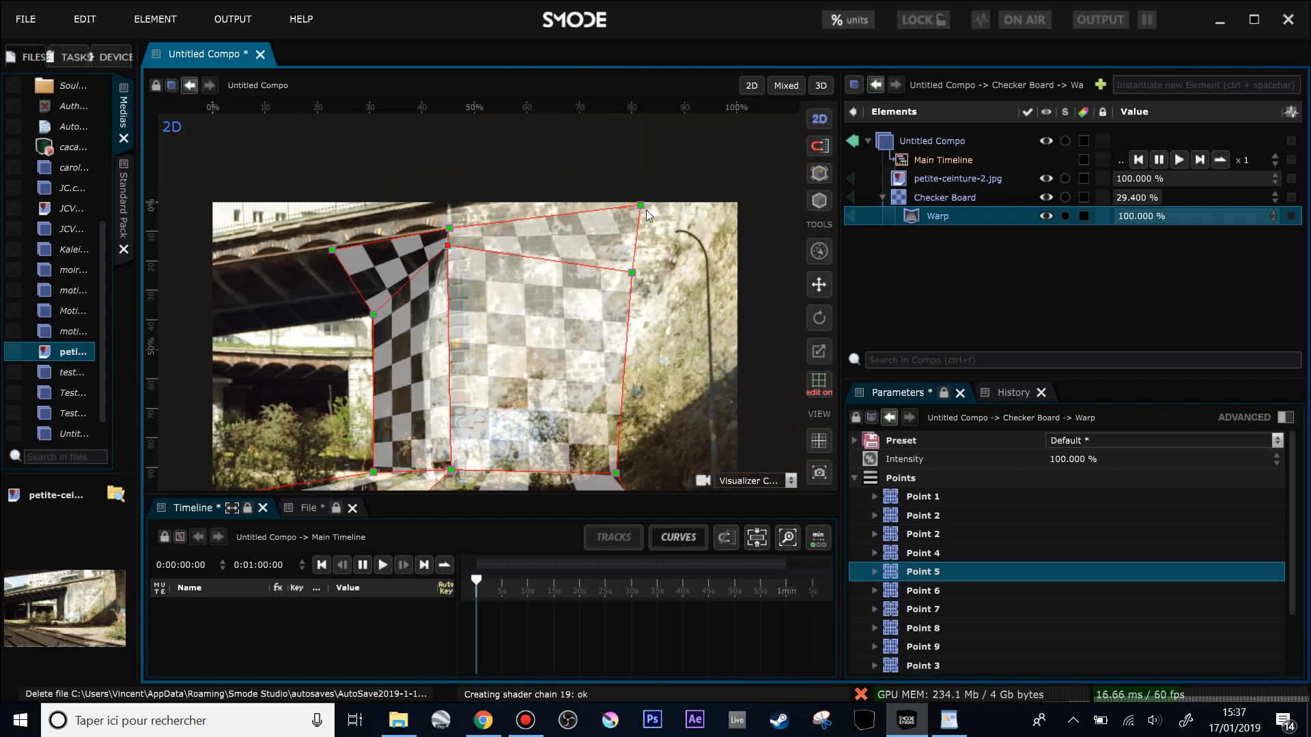
pyautogui.moveTo(641, 214); pyautogui.dragTo(657, 229)
pyautogui.moveTo(629, 279); pyautogui.dragTo(647, 220)
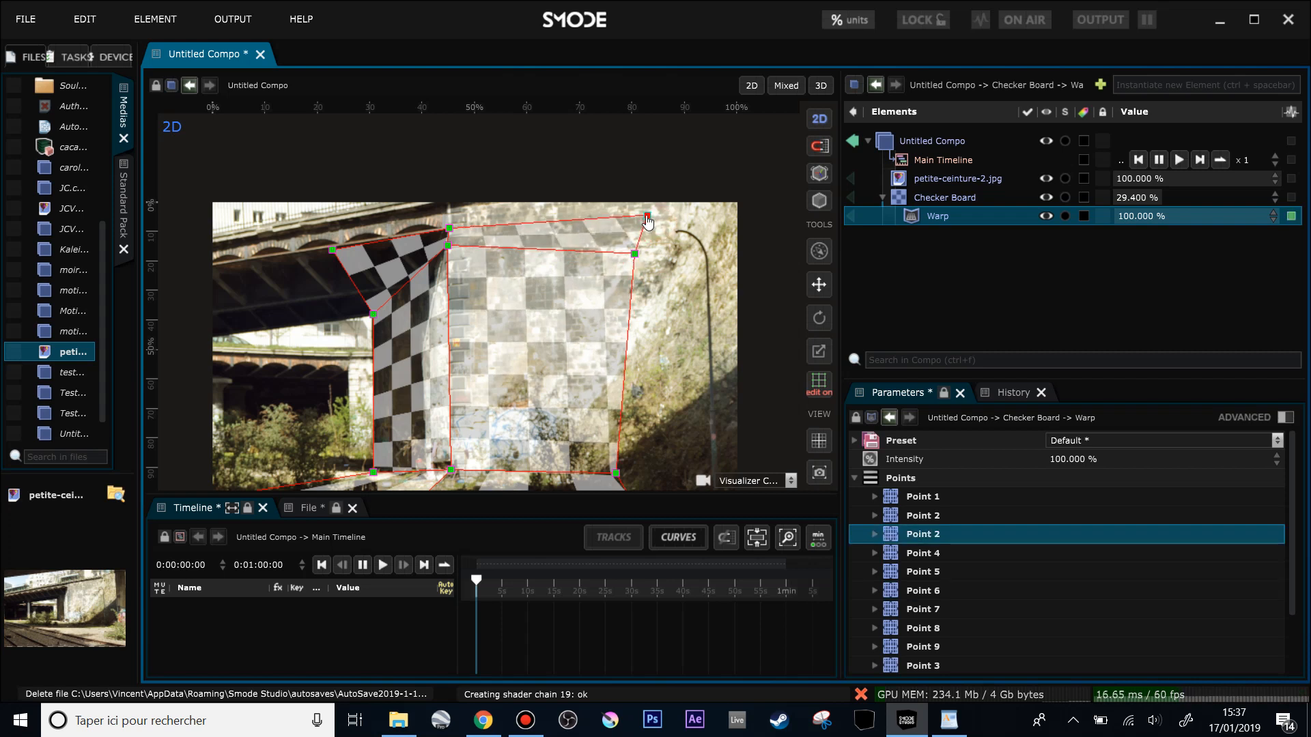
pyautogui.scroll(2, 572, 260)
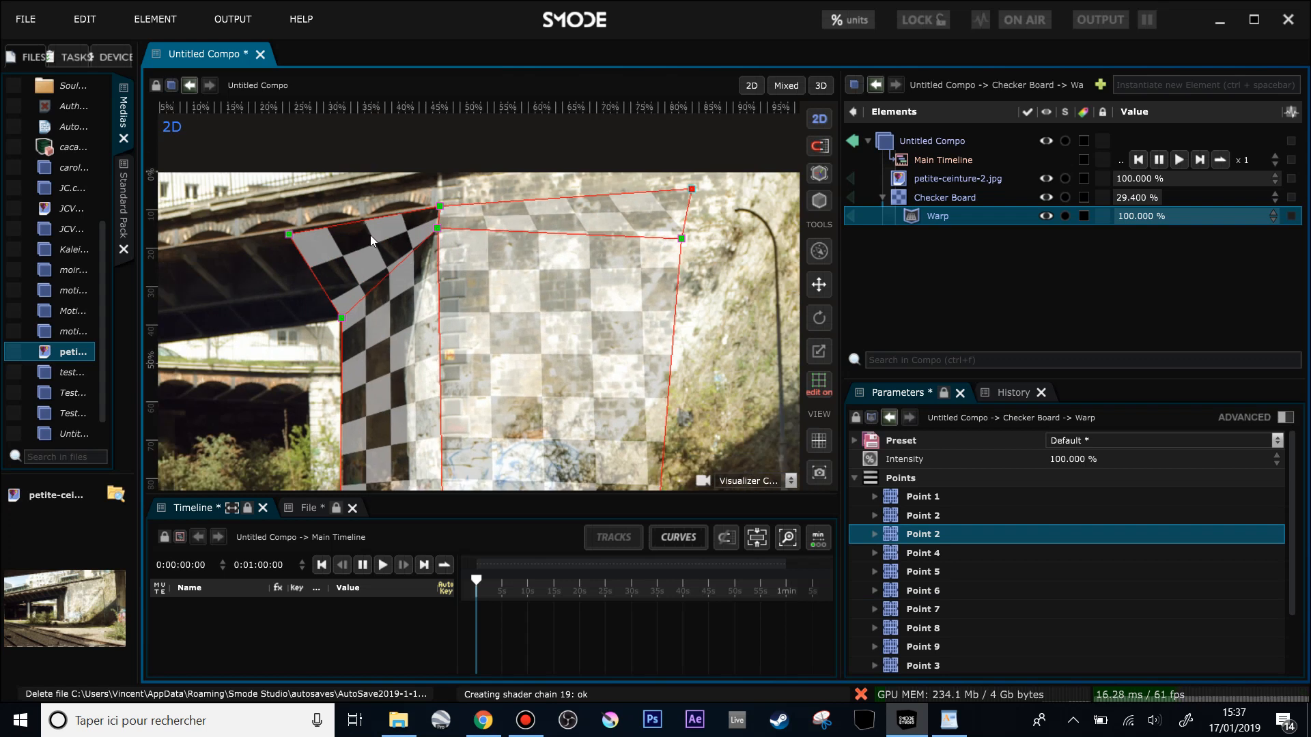
pyautogui.scroll(-2, 379, 252)
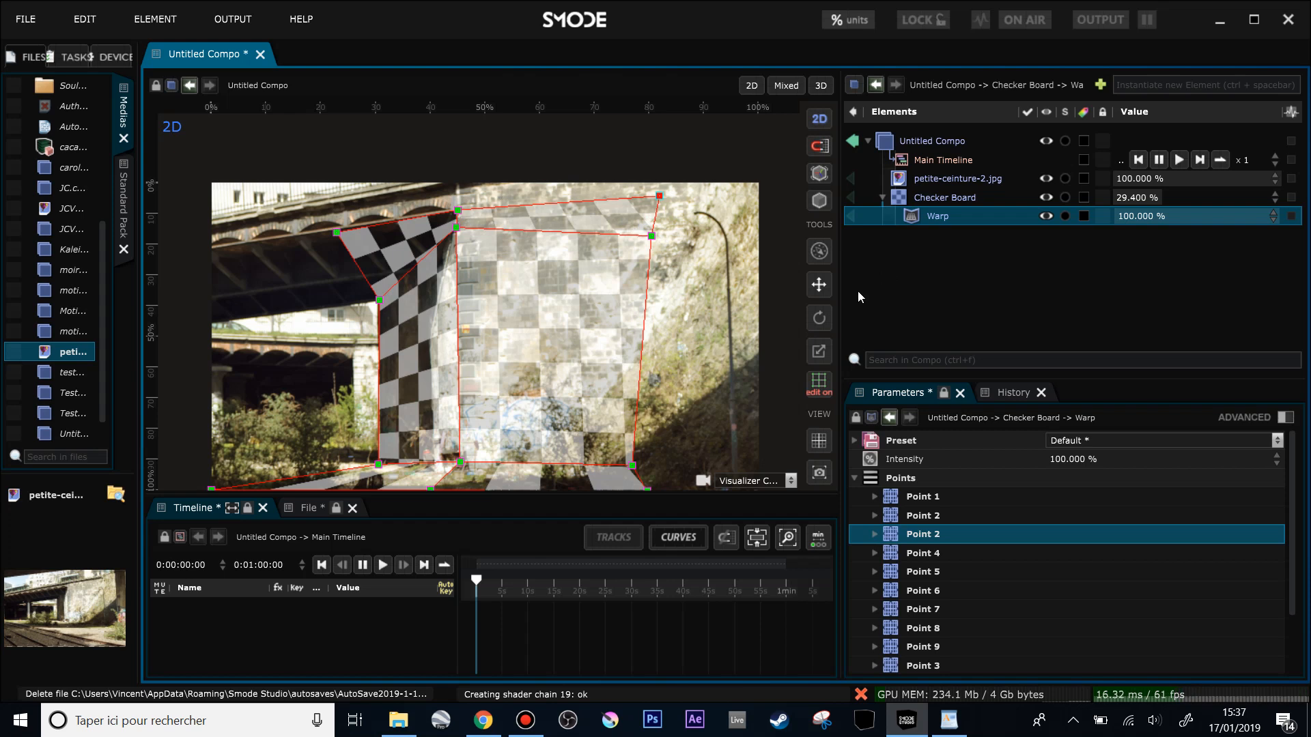
pyautogui.click(826, 377)
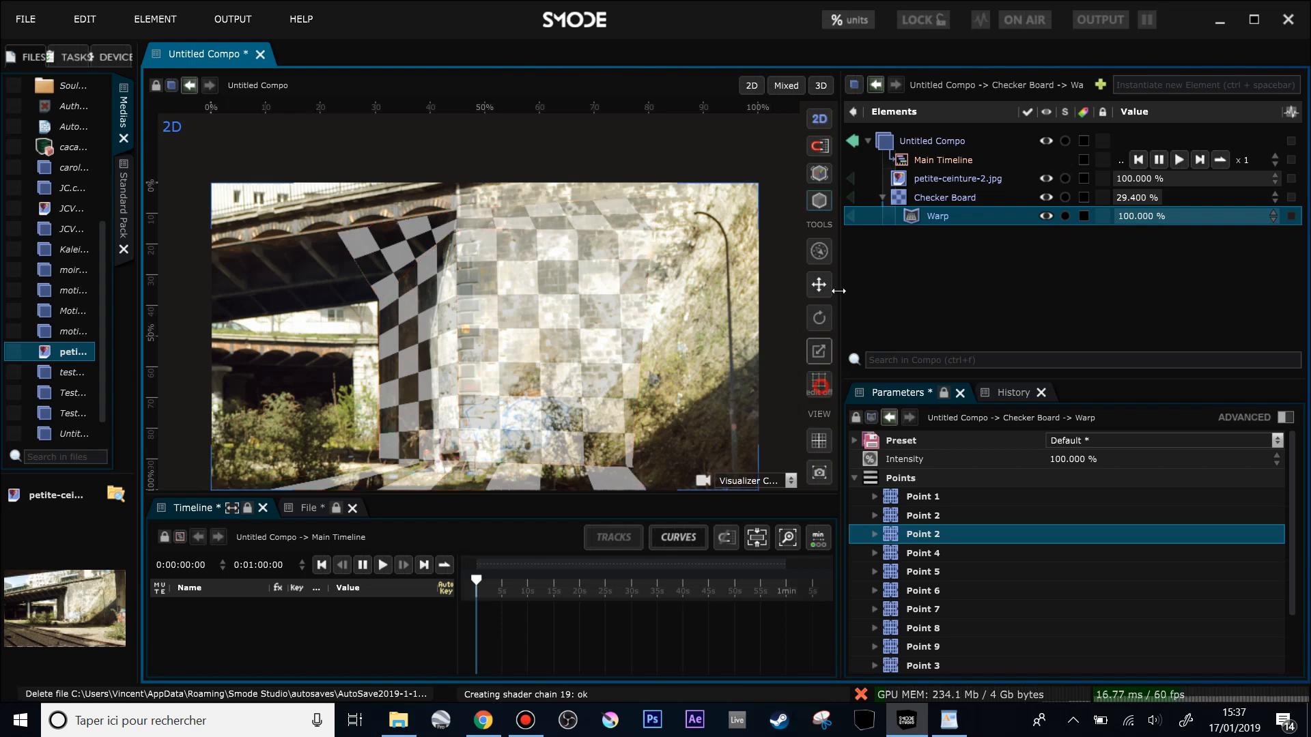
# - Add a Polygonal Mask to the Checker Board layer and enable point editing on that mask
pyautogui.rightClick(903, 203)
pyautogui.moveTo(710, 357)
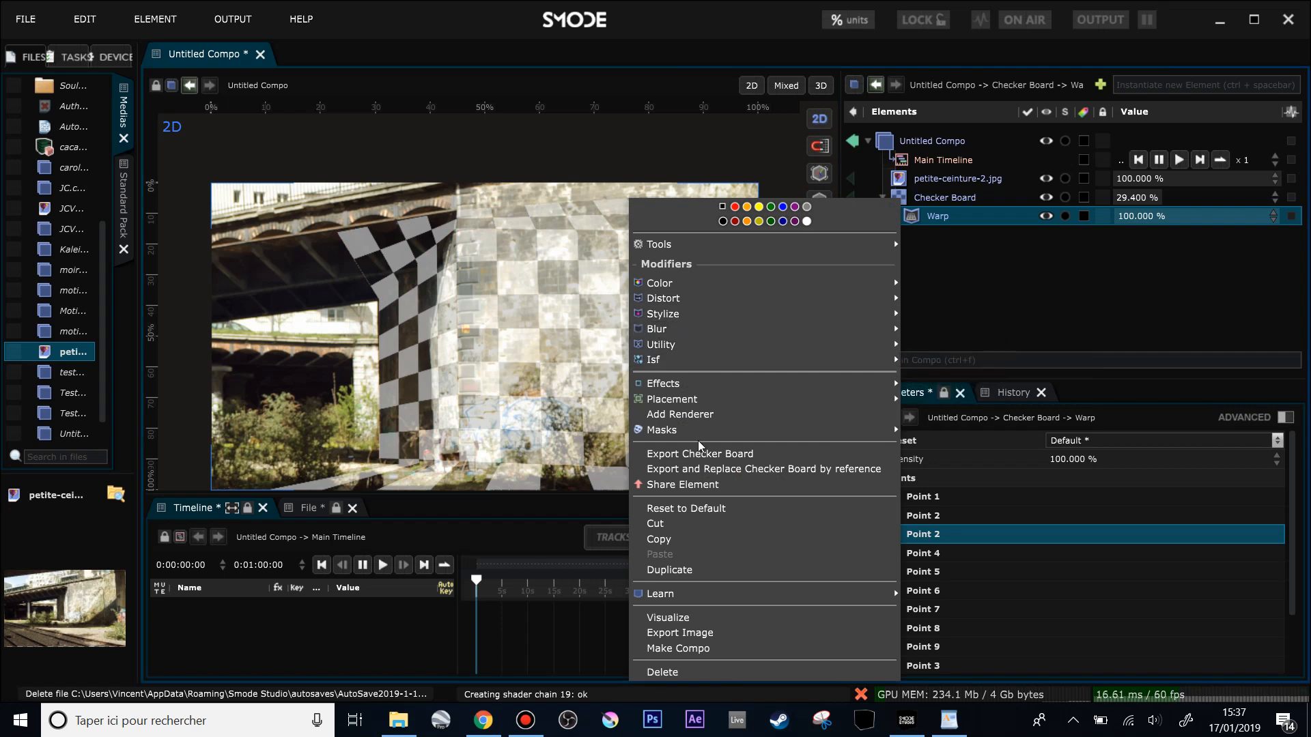
pyautogui.moveTo(701, 436)
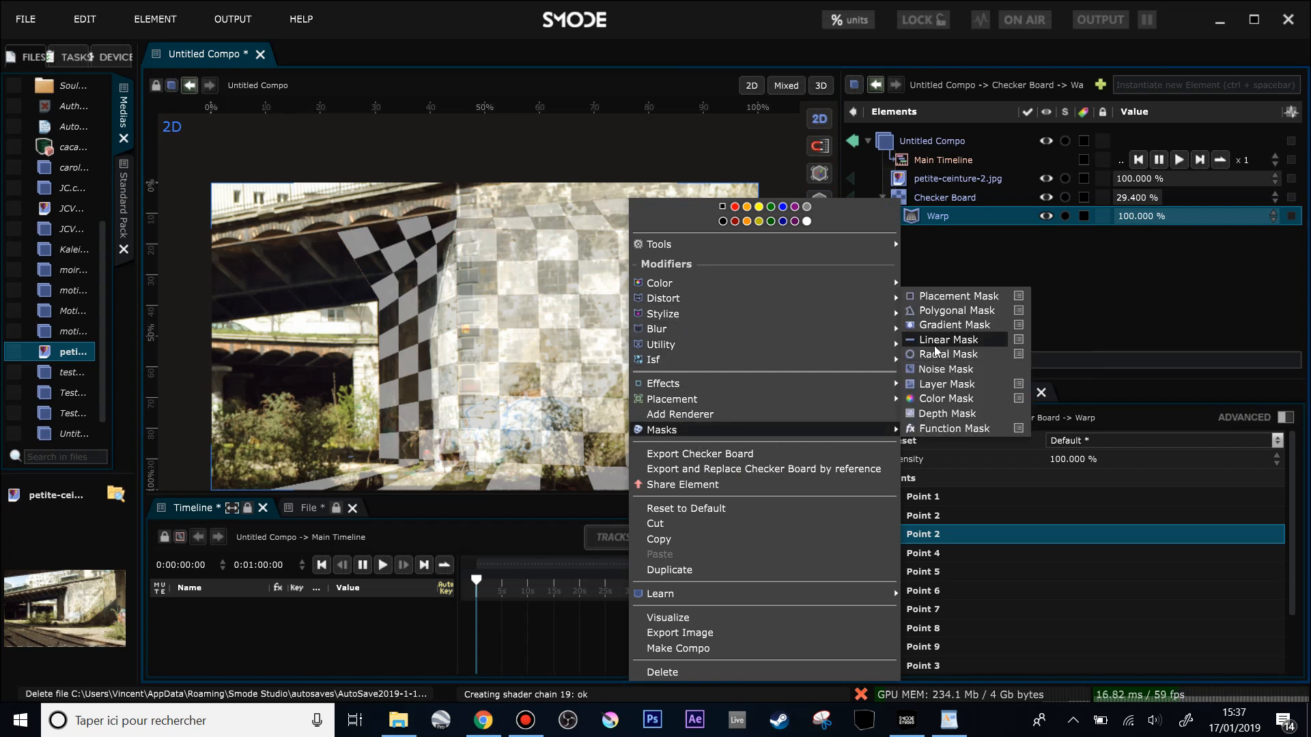
pyautogui.click(955, 311)
pyautogui.click(819, 382)
pyautogui.click(937, 236)
pyautogui.click(935, 254)
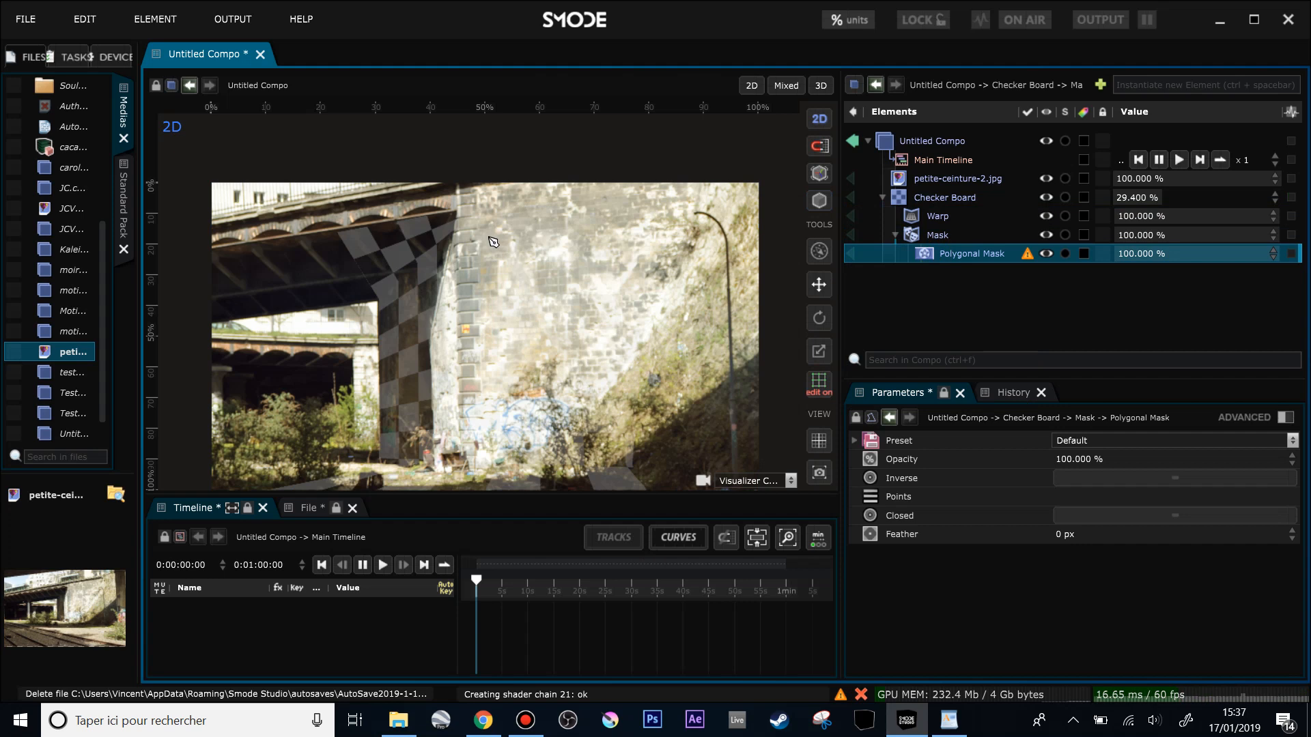
# - Draw a closed seven-point mask polygon around the front wall, the pillar side and the patch under the bridge deck
pyautogui.click(461, 214)
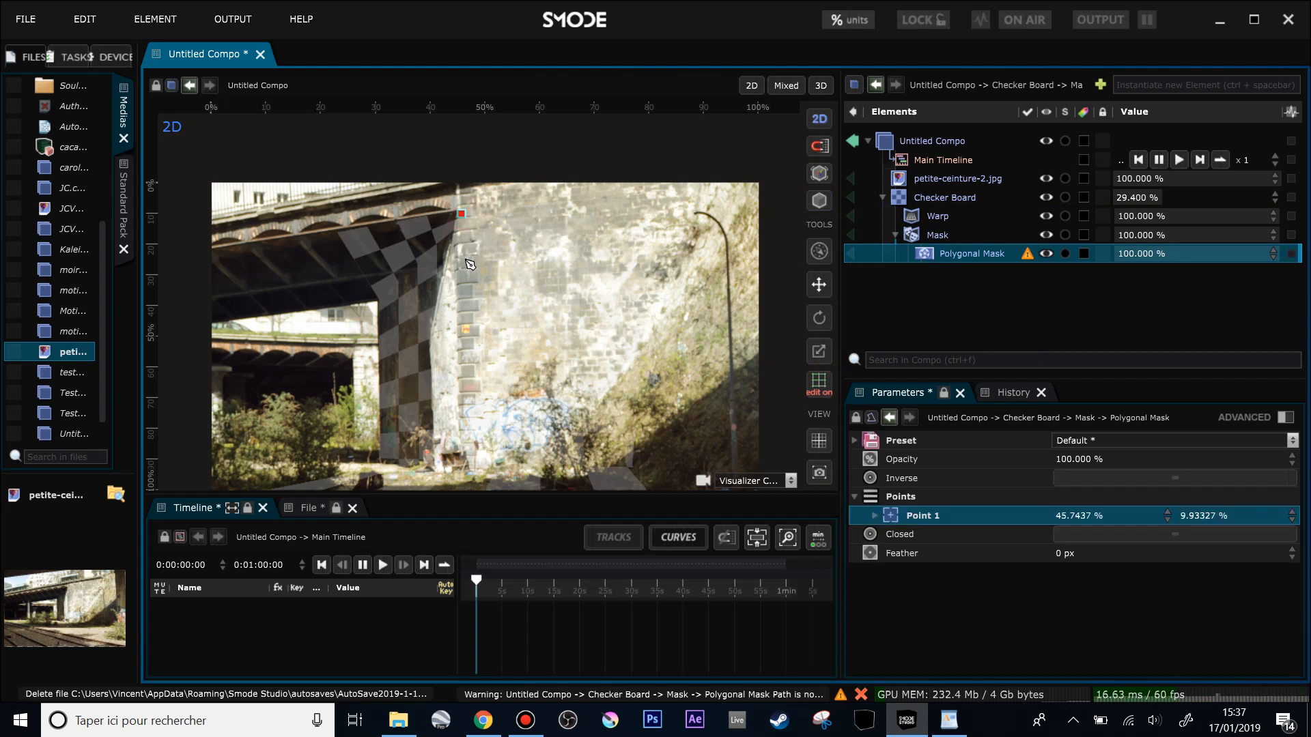
pyautogui.click(464, 258)
pyautogui.click(676, 261)
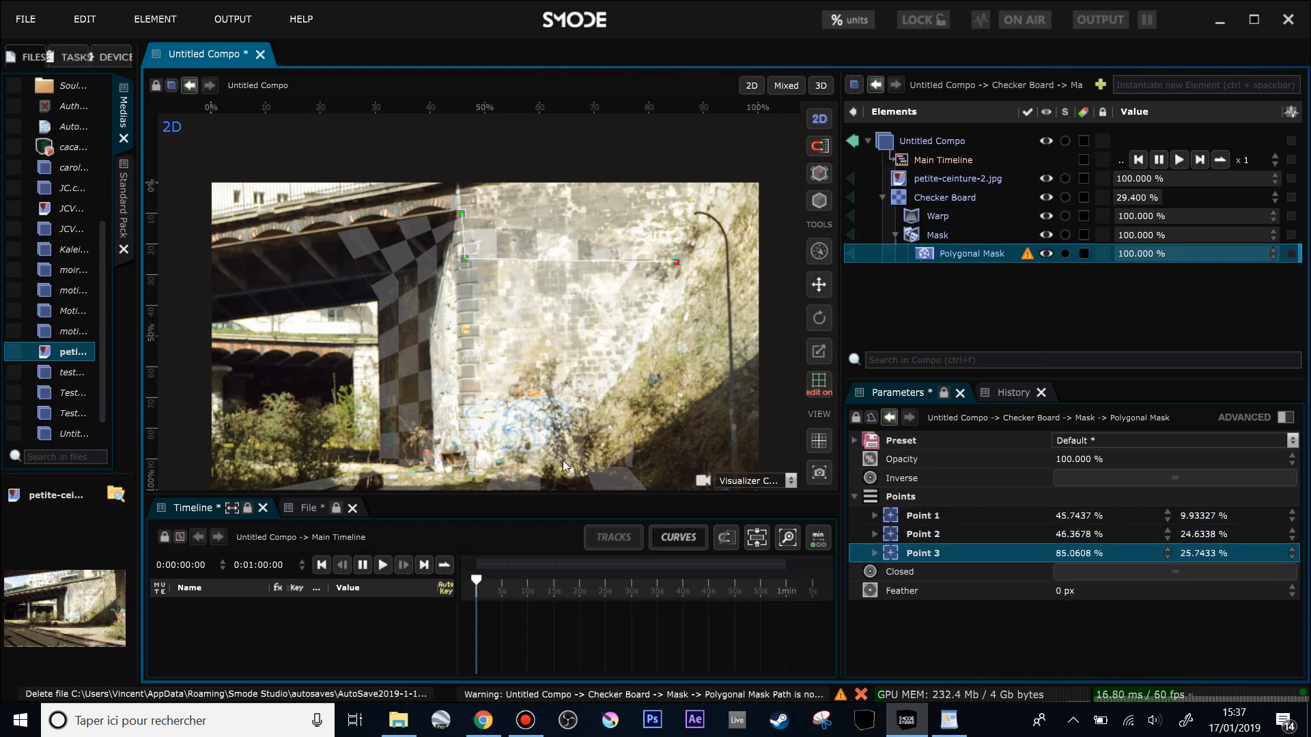
pyautogui.click(516, 464)
pyautogui.click(377, 462)
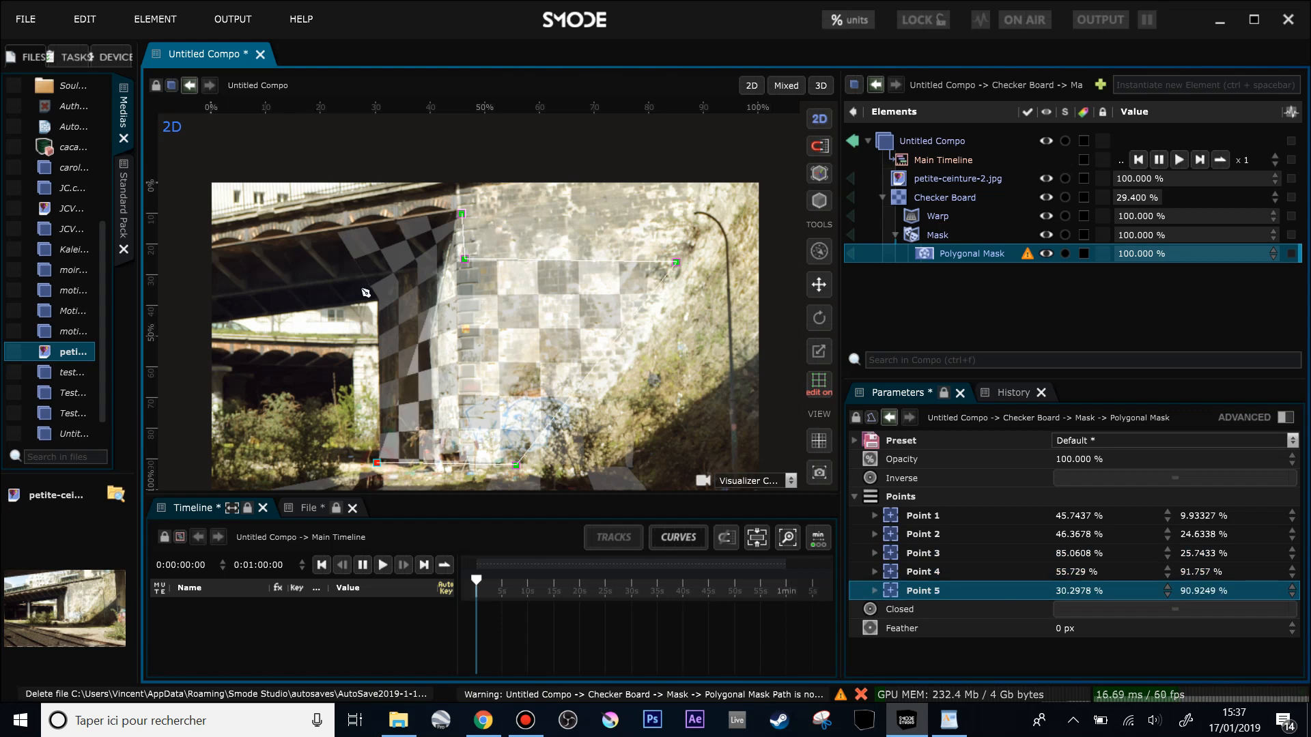
pyautogui.click(374, 297)
pyautogui.click(340, 230)
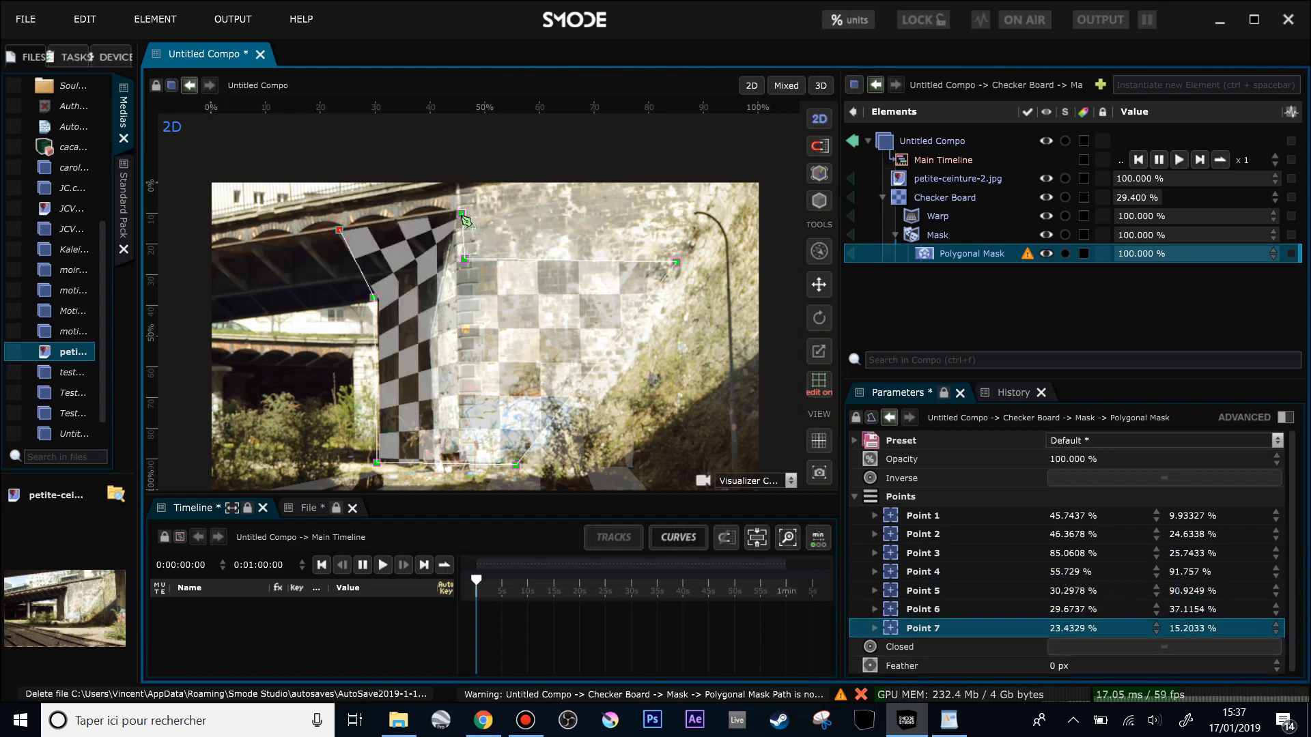
pyautogui.click(461, 213)
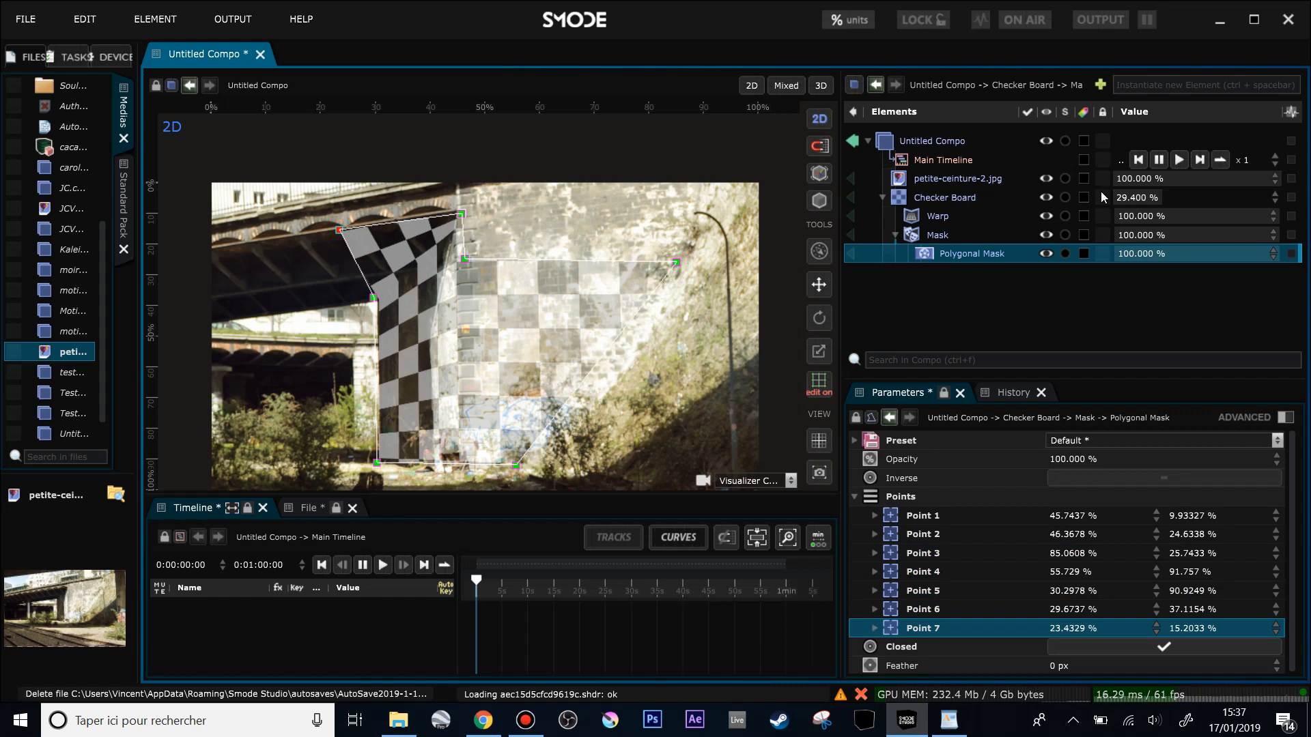
# - Set the Checker Board layer's opacity to 56.1 % and adjust the mask's upper-right and lower-right points to the wall's boundary
pyautogui.moveTo(1123, 197); pyautogui.dragTo(1205, 197)
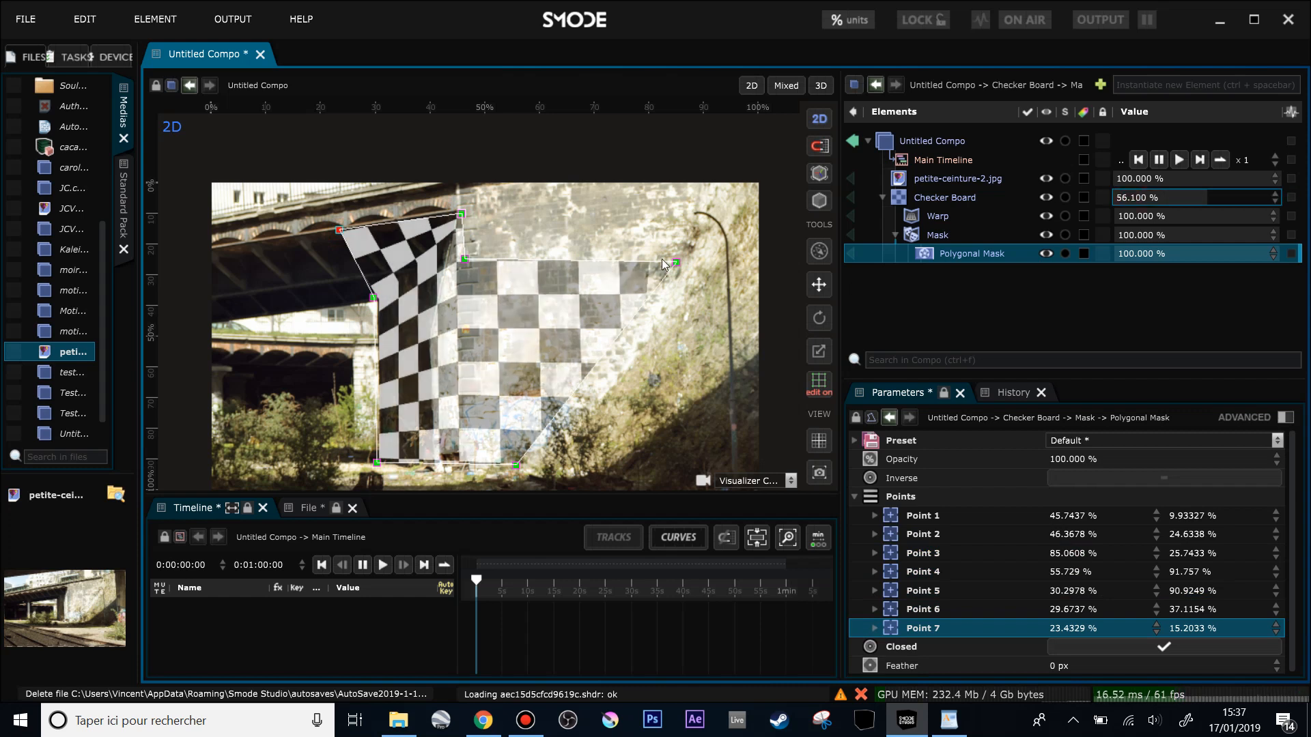
pyautogui.moveTo(676, 262); pyautogui.dragTo(679, 256)
pyautogui.moveTo(517, 468); pyautogui.dragTo(530, 470)
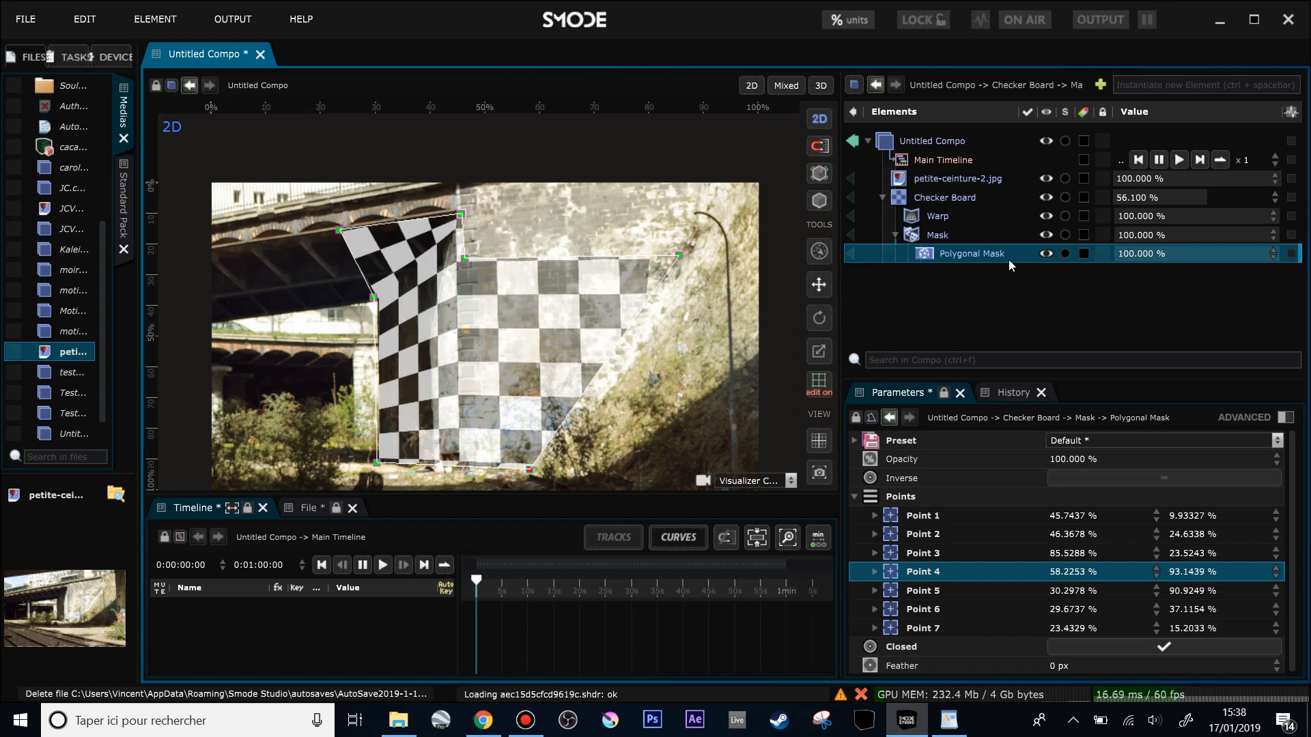
# - Deactivate the Mask on the Checker Board layer
pyautogui.click(916, 238)
pyautogui.click(912, 235)
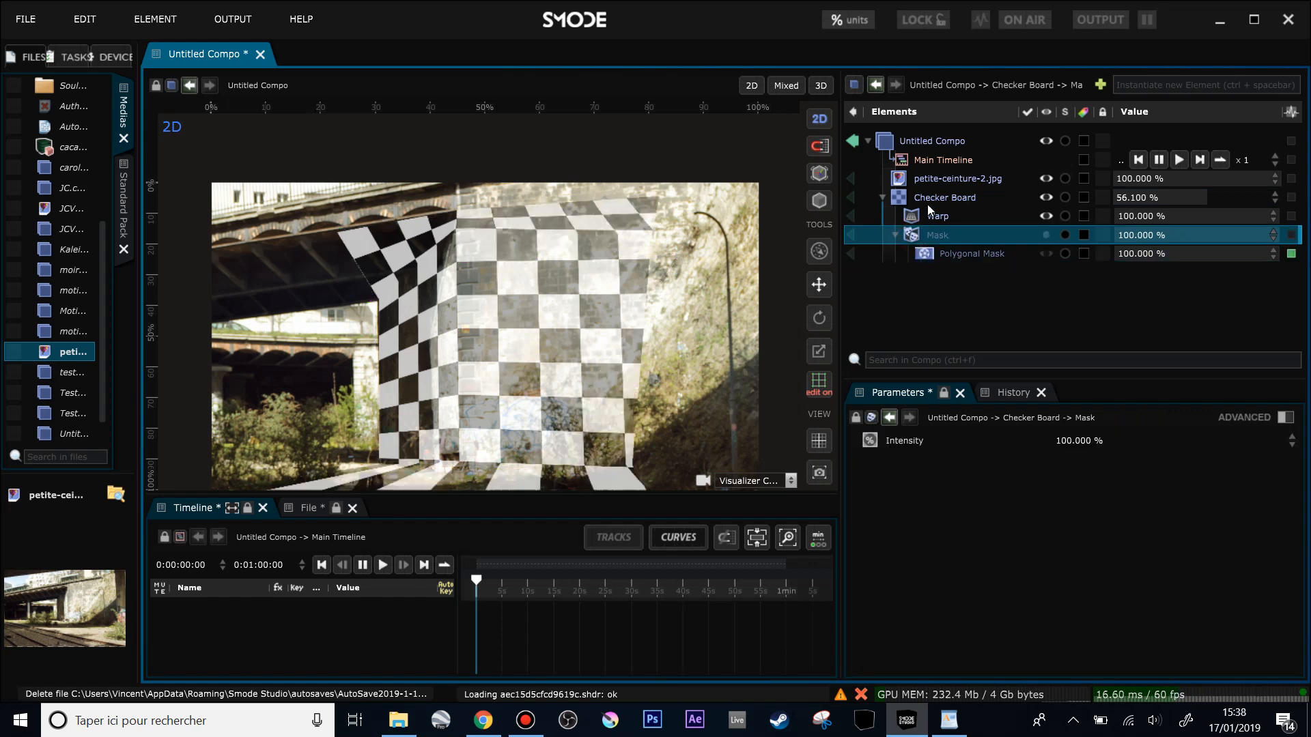
# - Add a second Polygonal Mask to the Checker Board layer and move its Mask above the Warp modifier
pyautogui.click(927, 199)
pyautogui.rightClick(926, 200)
pyautogui.moveTo(887, 422)
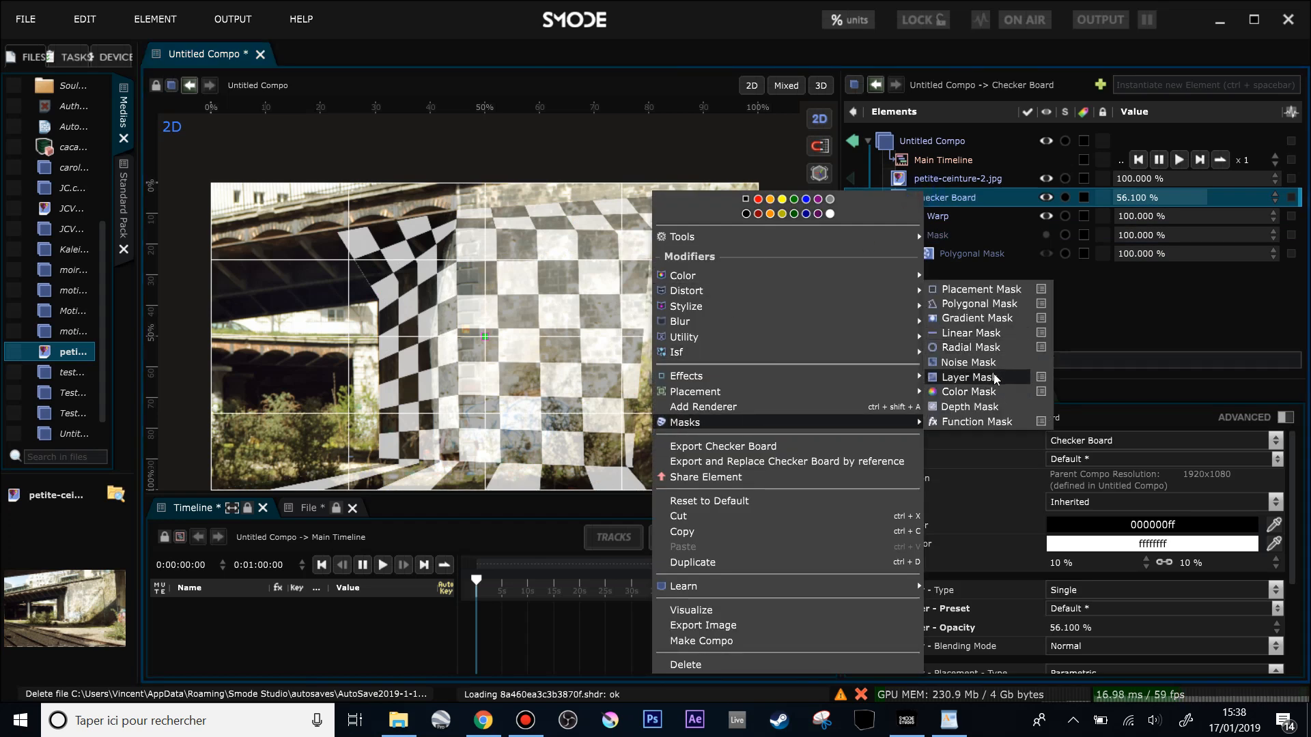
pyautogui.click(990, 305)
pyautogui.moveTo(911, 272); pyautogui.dragTo(912, 206)
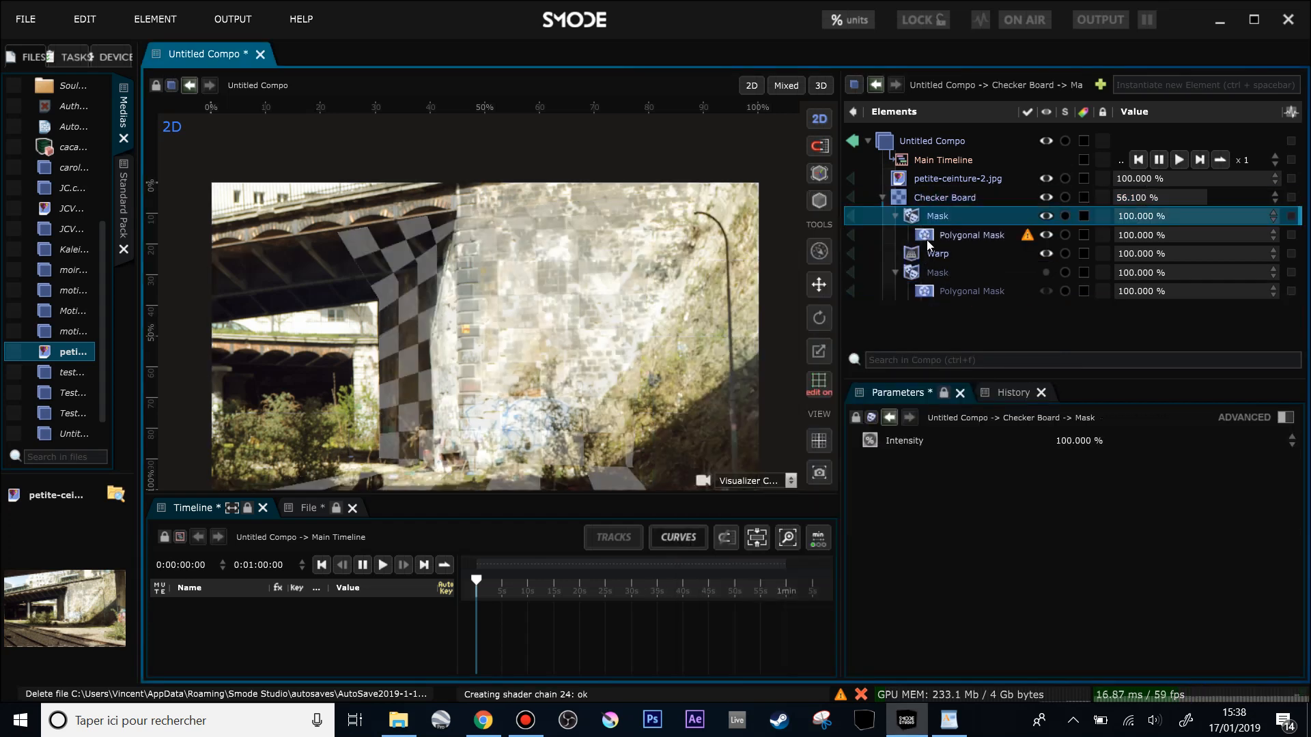
# - Deactivate the Warp modifier and select the new Polygonal Mask for drawing on the unwarped checker board
pyautogui.click(941, 235)
pyautogui.click(930, 257)
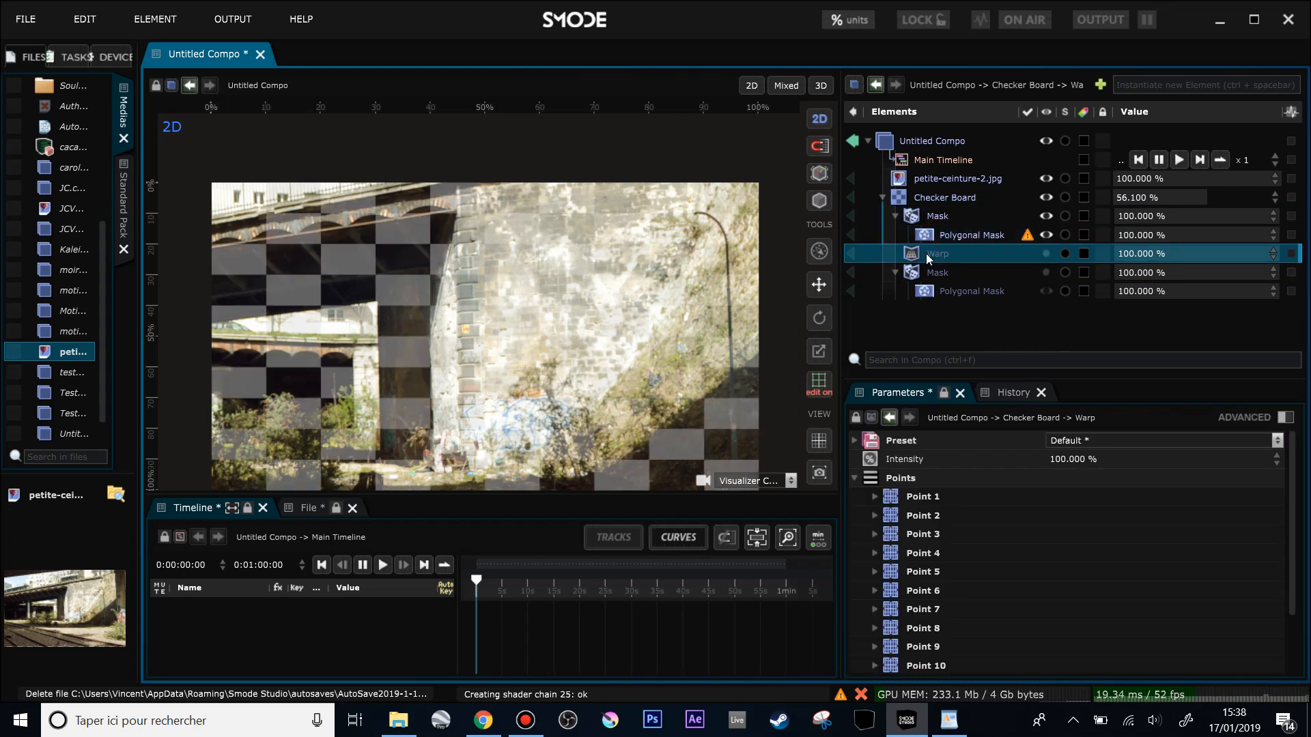
pyautogui.hotkey('ctrl', 'z')
pyautogui.hotkey('ctrl', 'z')
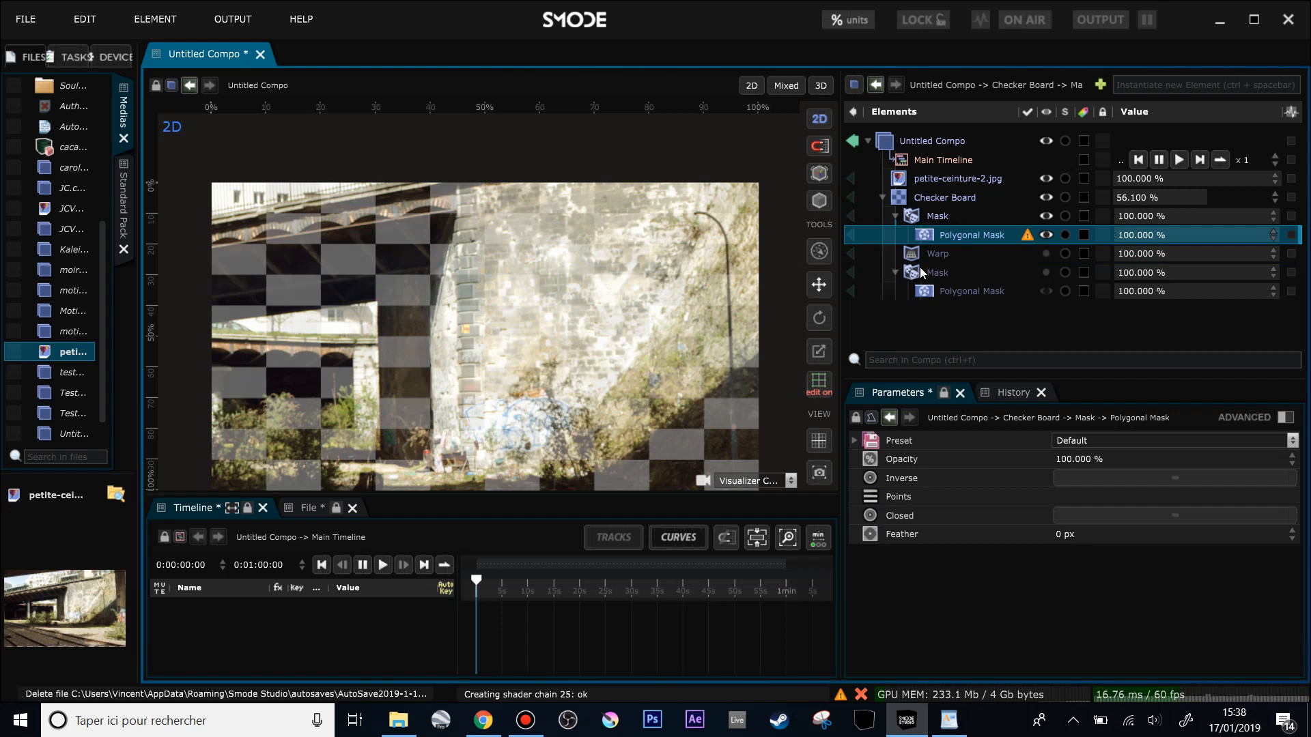
# - Draw a closed seven-point mask around the checker board's upper-left 40 % and its full width from about 20 % to 91 % of the height
pyautogui.click(206, 246)
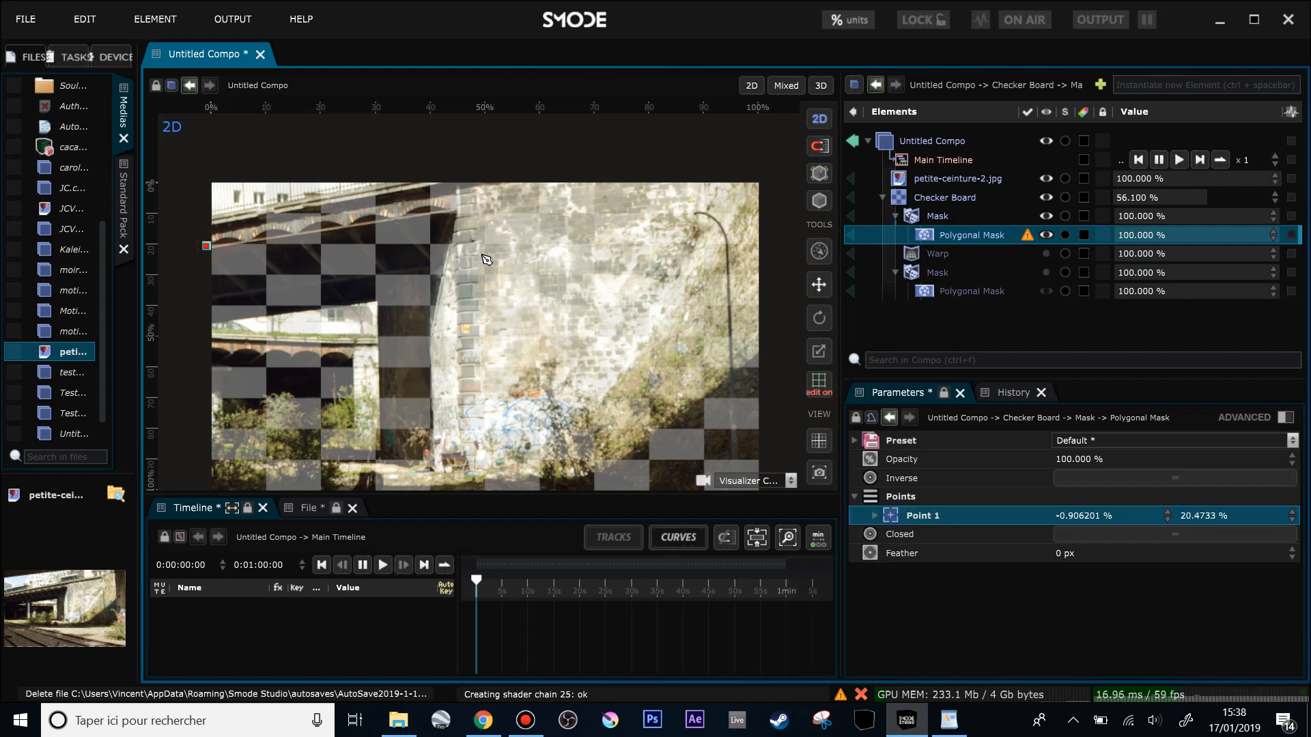
pyautogui.click(210, 164)
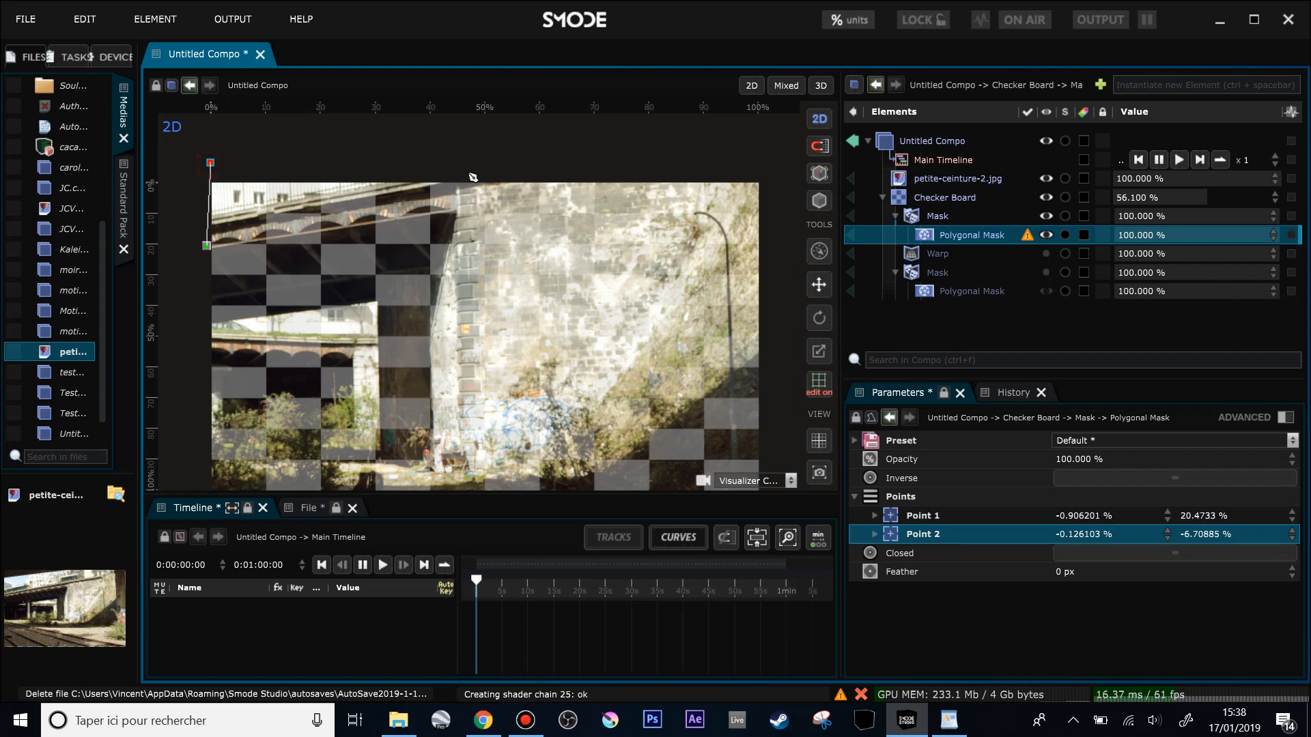
pyautogui.click(428, 172)
pyautogui.click(429, 245)
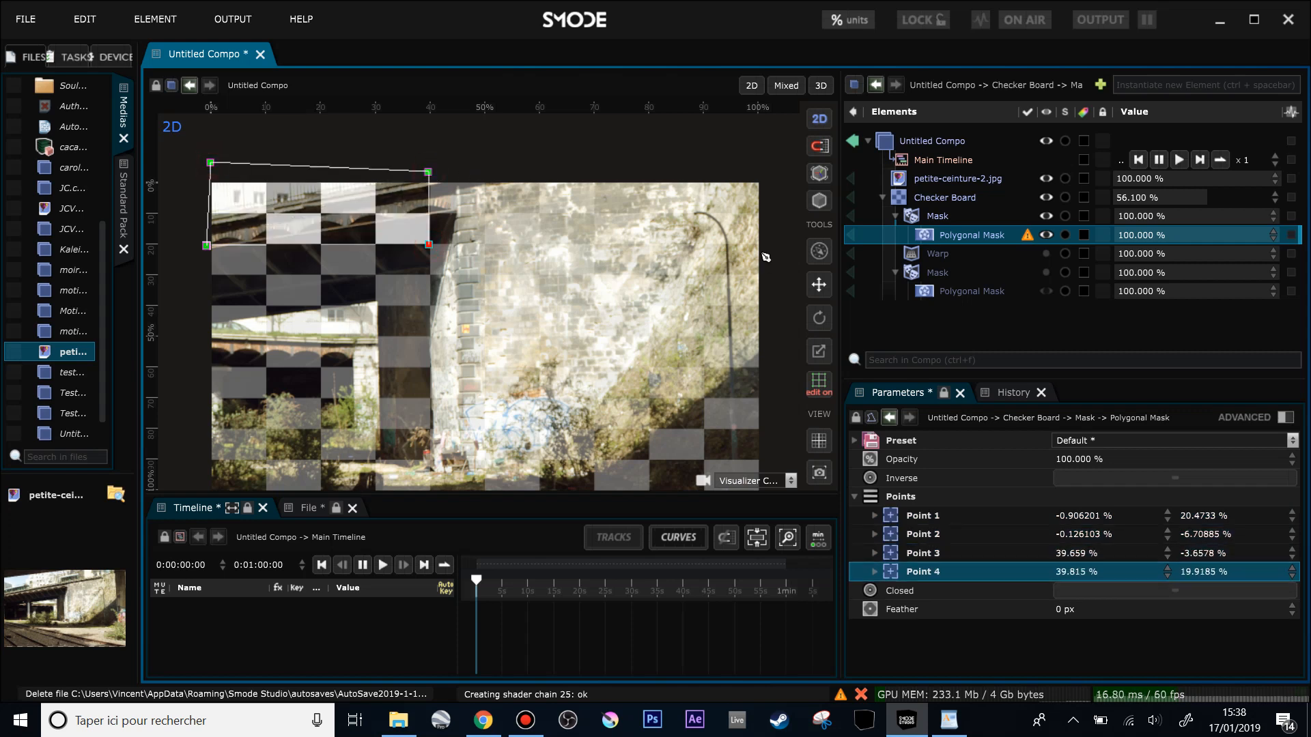
pyautogui.click(768, 245)
pyautogui.scroll(-2, 744, 409)
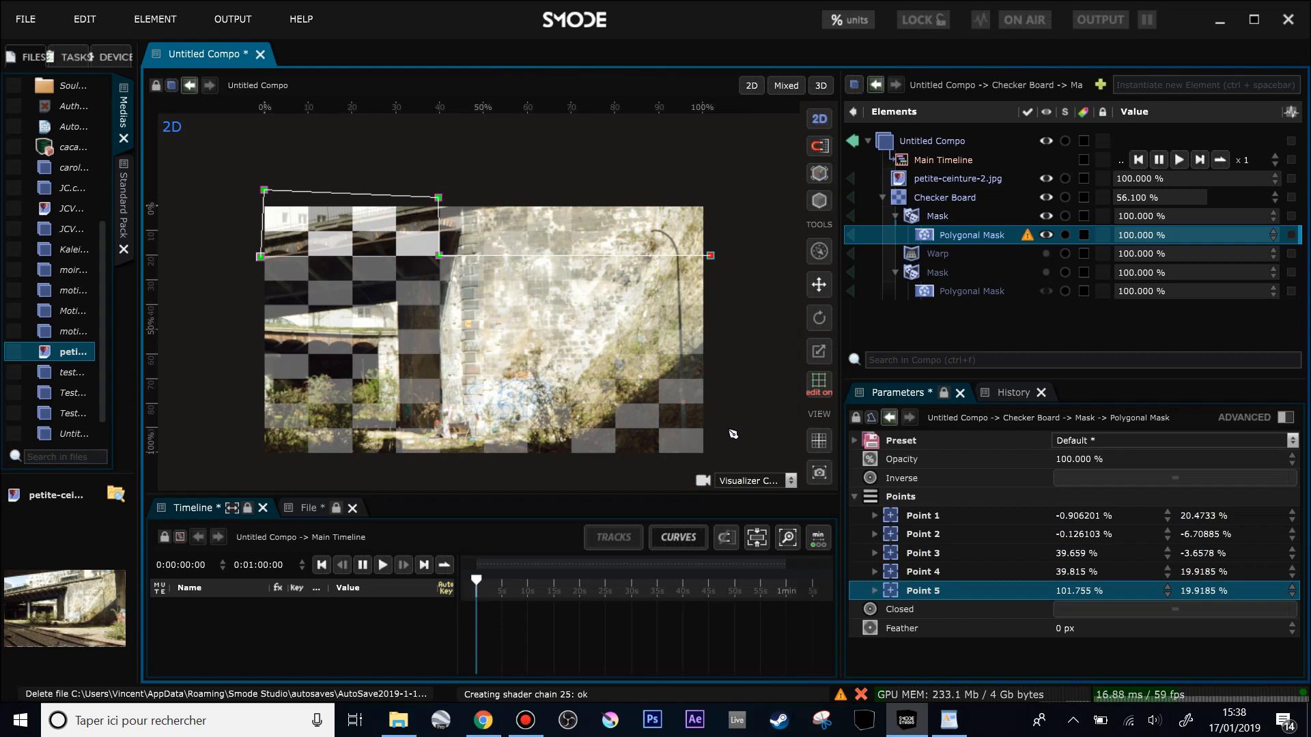
pyautogui.click(726, 432)
pyautogui.click(218, 431)
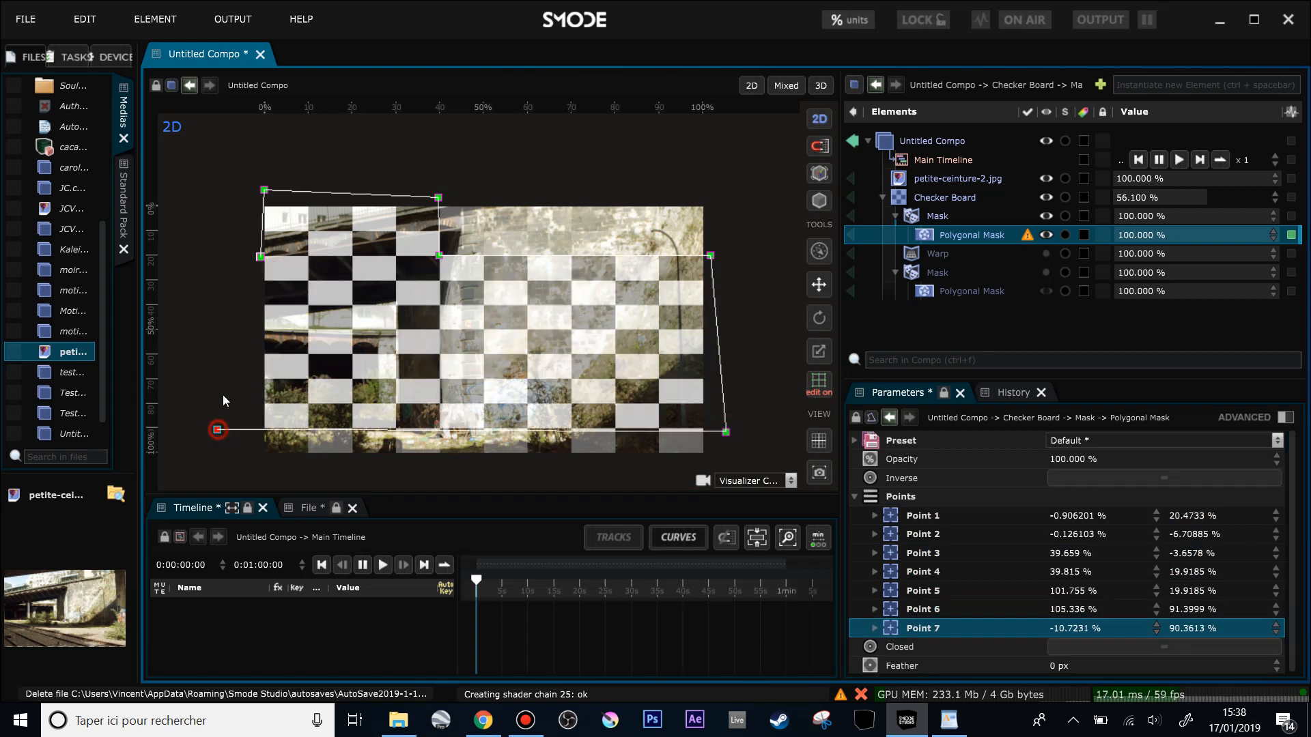
pyautogui.click(260, 258)
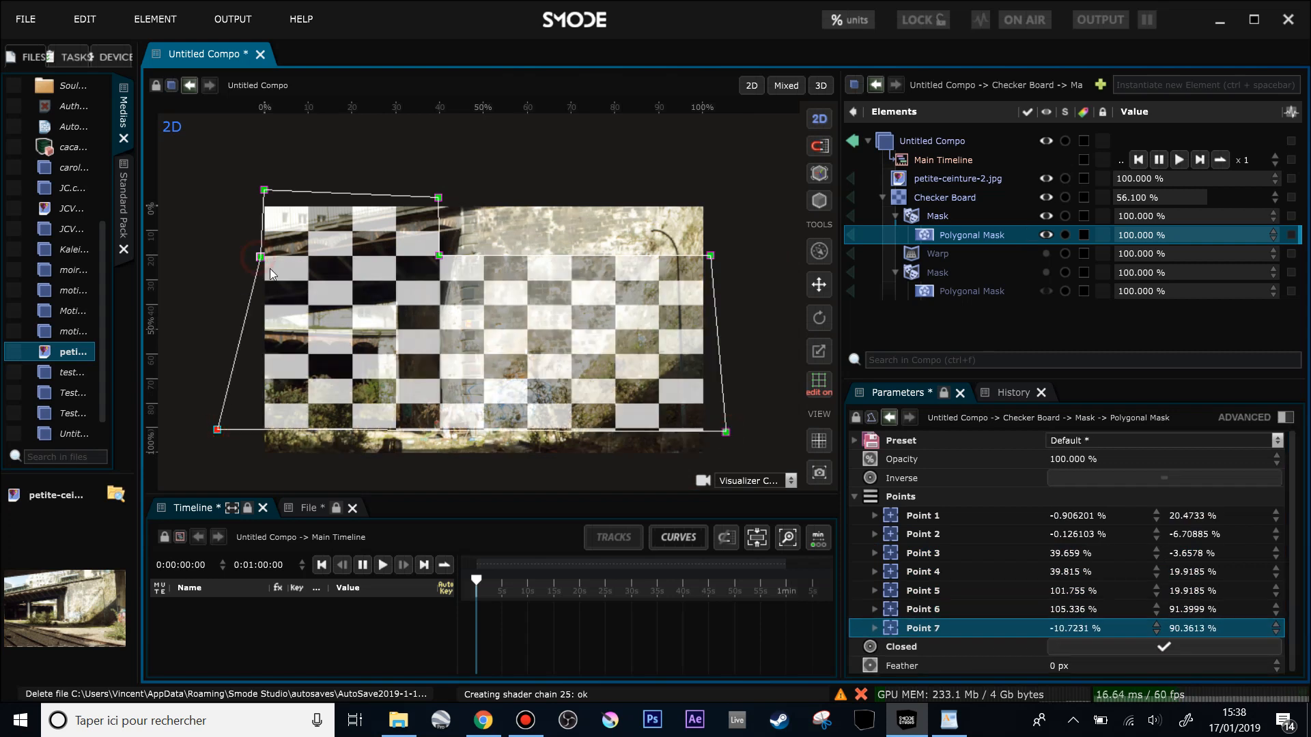
# - Reactivate the Warp and fine-tune mask Points 5, 4, 1, 7 and 6, lowering the bottom edge to about 92–94 %
pyautogui.click(1046, 254)
pyautogui.scroll(3, 646, 272)
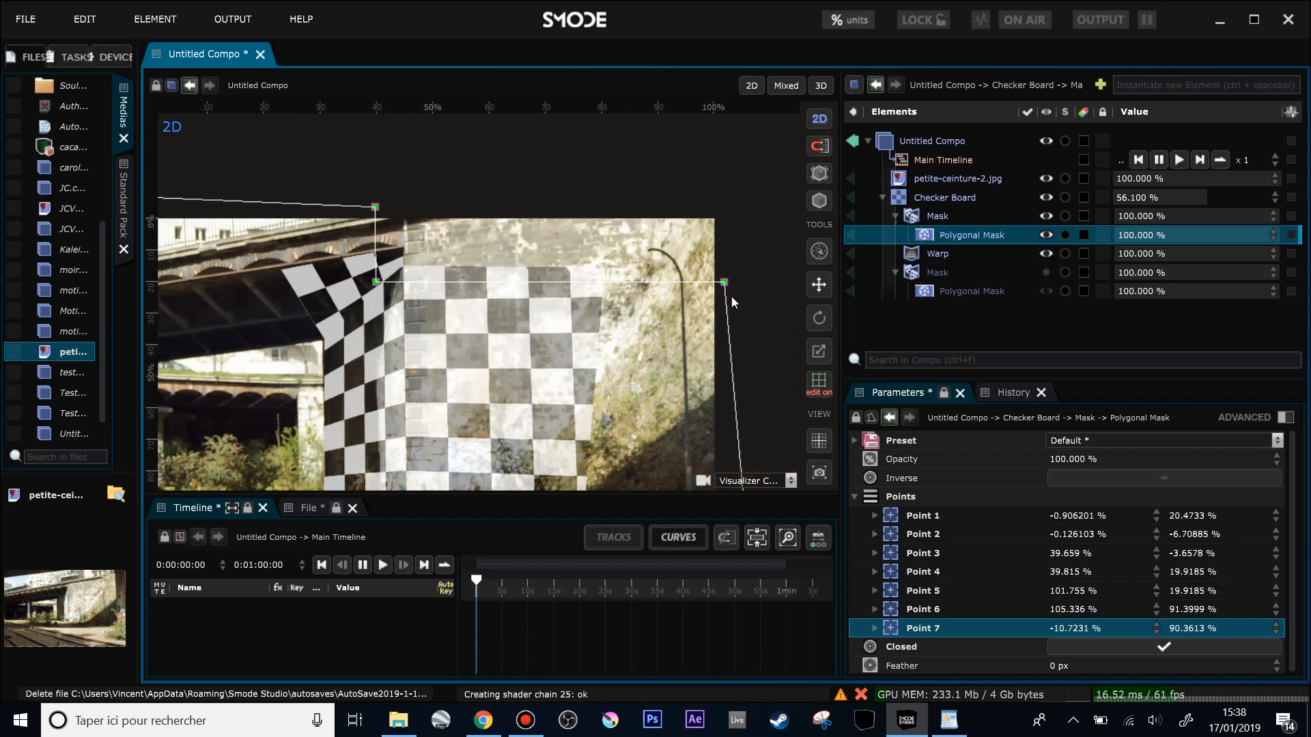
pyautogui.moveTo(727, 289)
pyautogui.mouseDown()
pyautogui.moveTo(723, 229)
pyautogui.moveTo(725, 289)
pyautogui.mouseUp()
pyautogui.moveTo(376, 281)
pyautogui.mouseDown()
pyautogui.moveTo(380, 254)
pyautogui.moveTo(376, 282)
pyautogui.mouseUp()
pyautogui.moveTo(363, 327); pyautogui.dragTo(499, 262)
pyautogui.moveTo(283, 228)
pyautogui.mouseDown()
pyautogui.moveTo(303, 235)
pyautogui.moveTo(285, 242)
pyautogui.mouseUp()
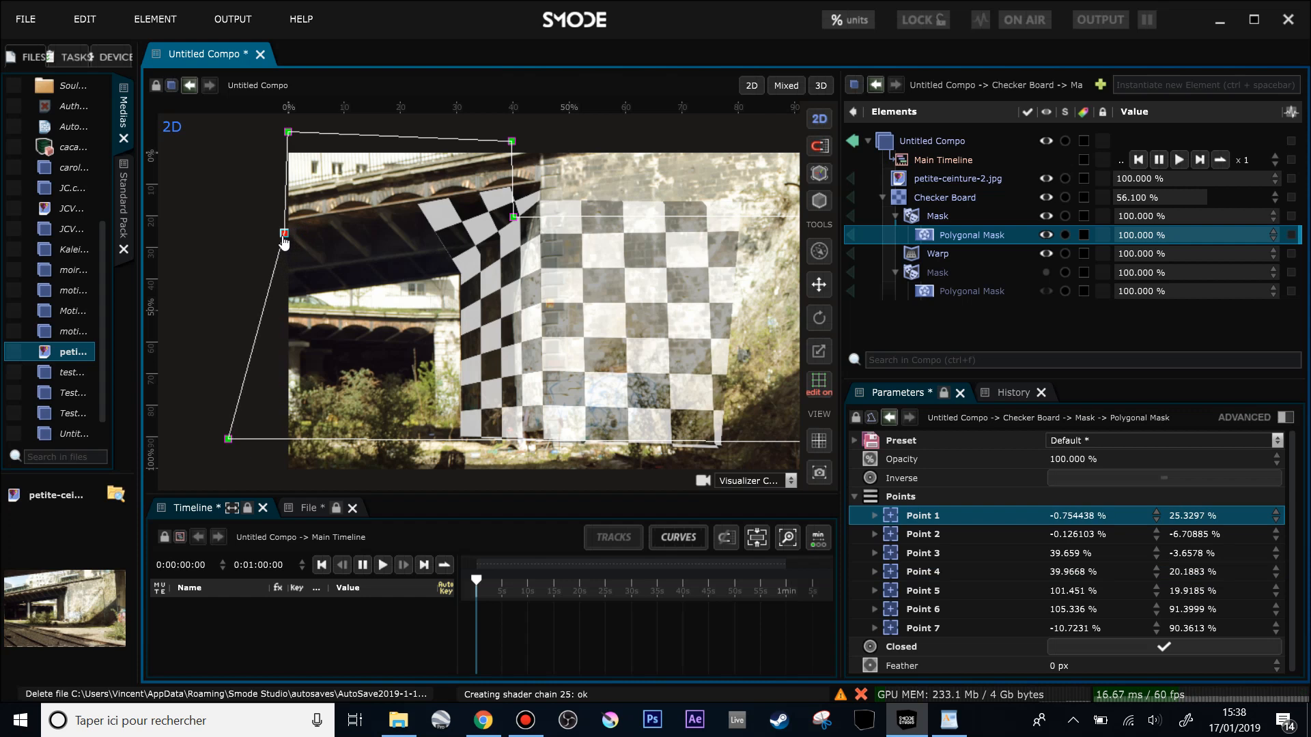
pyautogui.moveTo(230, 445); pyautogui.dragTo(280, 452)
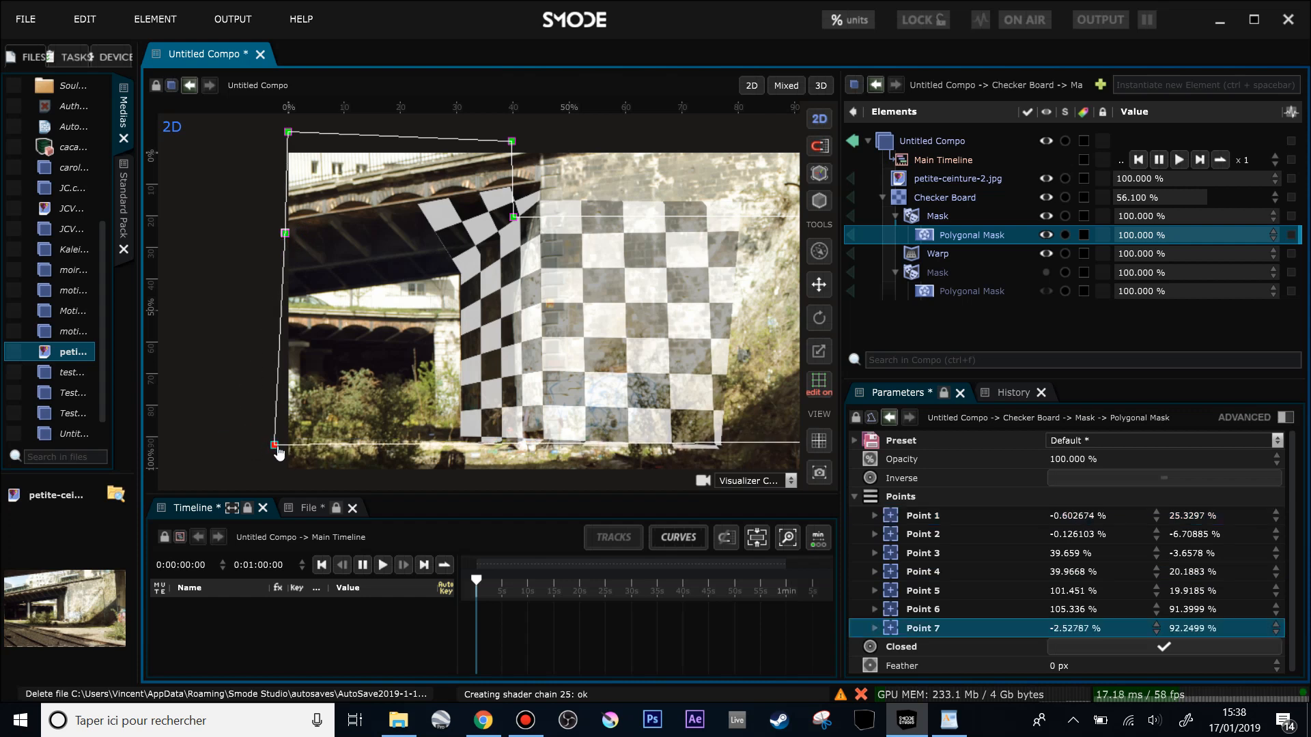
pyautogui.moveTo(639, 385); pyautogui.dragTo(535, 334)
pyautogui.moveTo(776, 392); pyautogui.dragTo(775, 402)
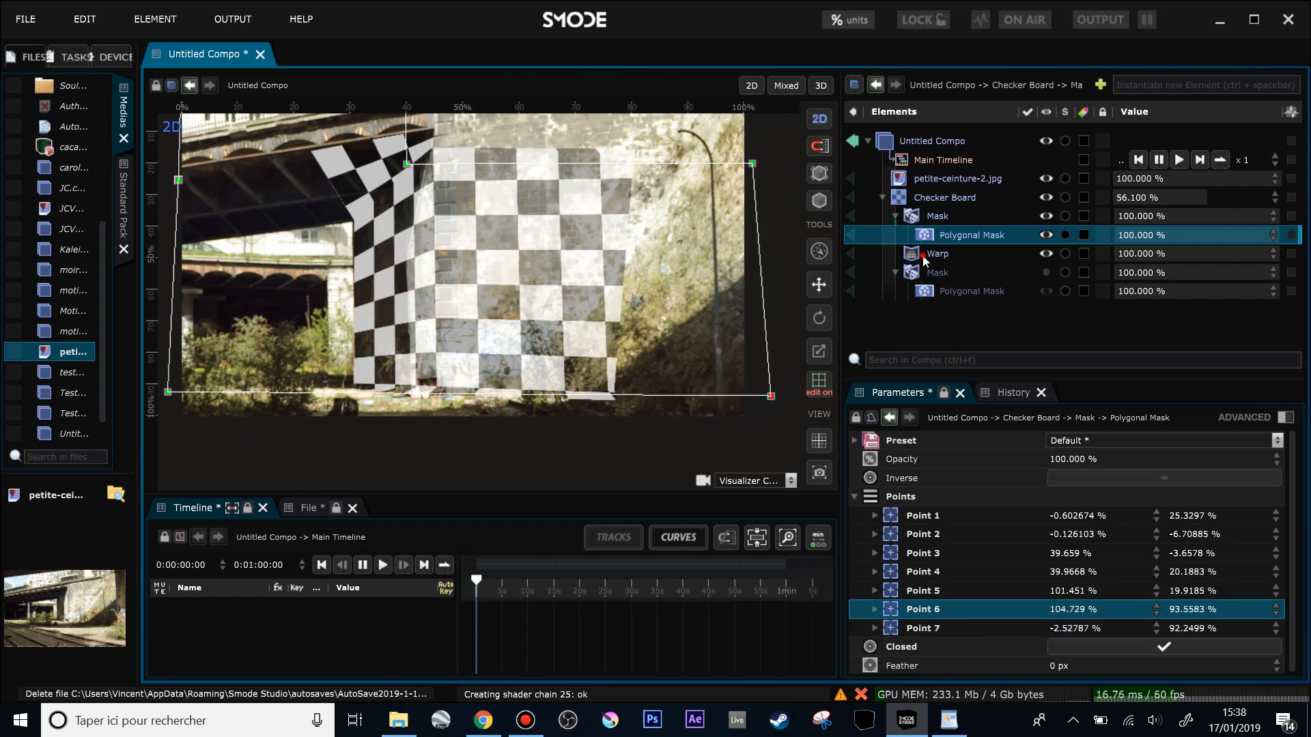
# - Adjust Warp Points 7, 9, 6 and 4 to fit the checker board to the corners of the pillar side and front wall
pyautogui.click(934, 254)
pyautogui.moveTo(354, 389); pyautogui.dragTo(354, 394)
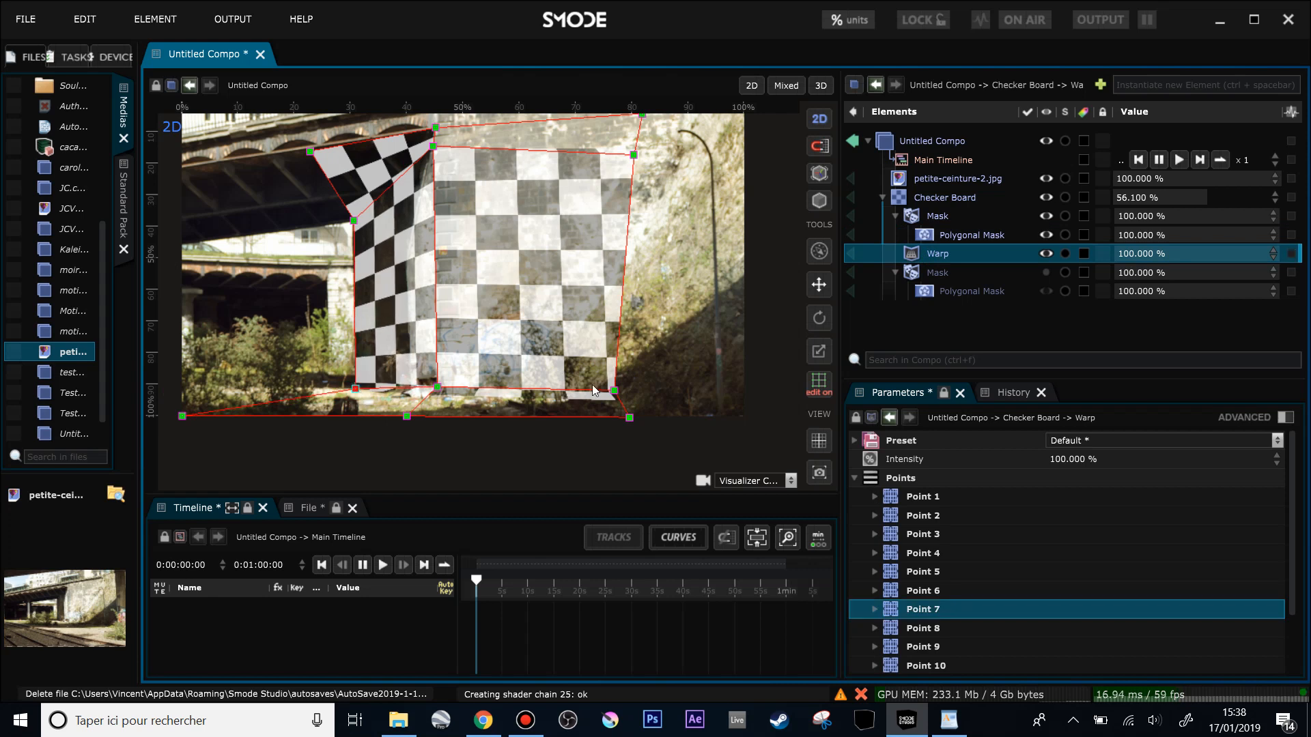
pyautogui.moveTo(615, 391); pyautogui.dragTo(615, 387)
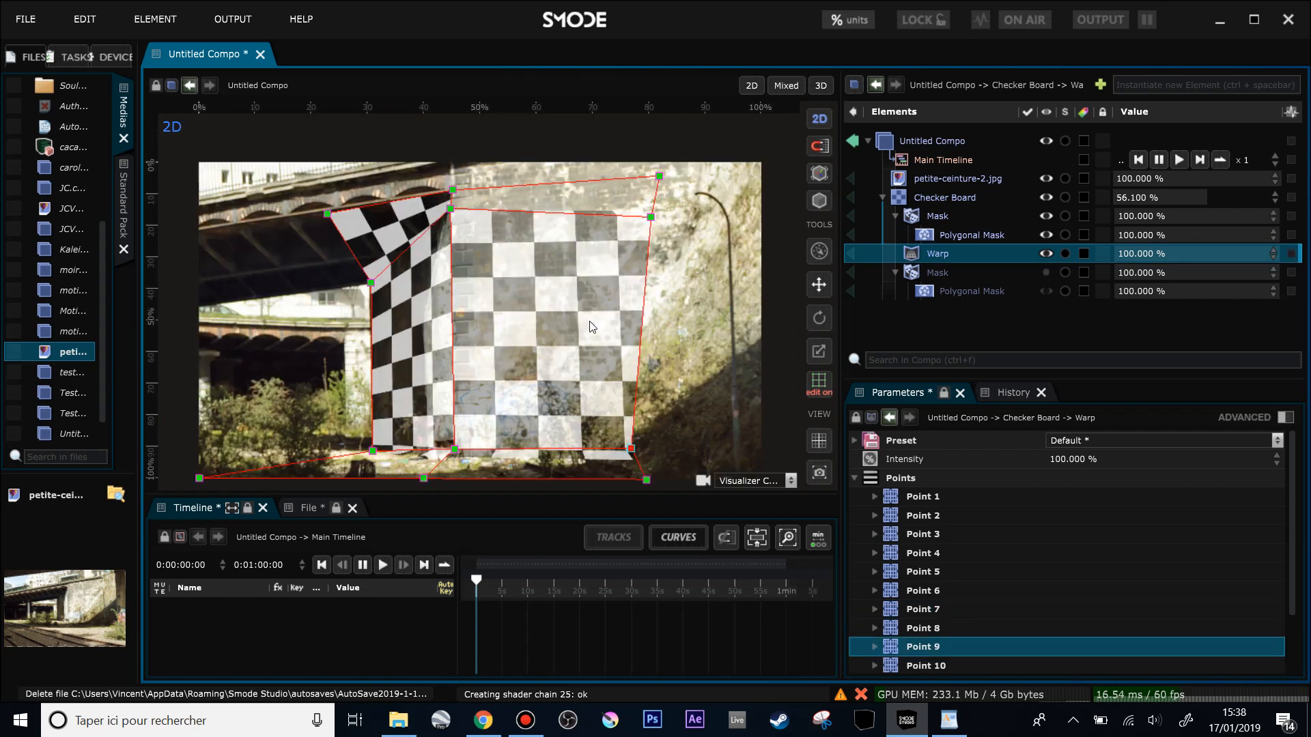
pyautogui.moveTo(650, 216); pyautogui.dragTo(650, 206)
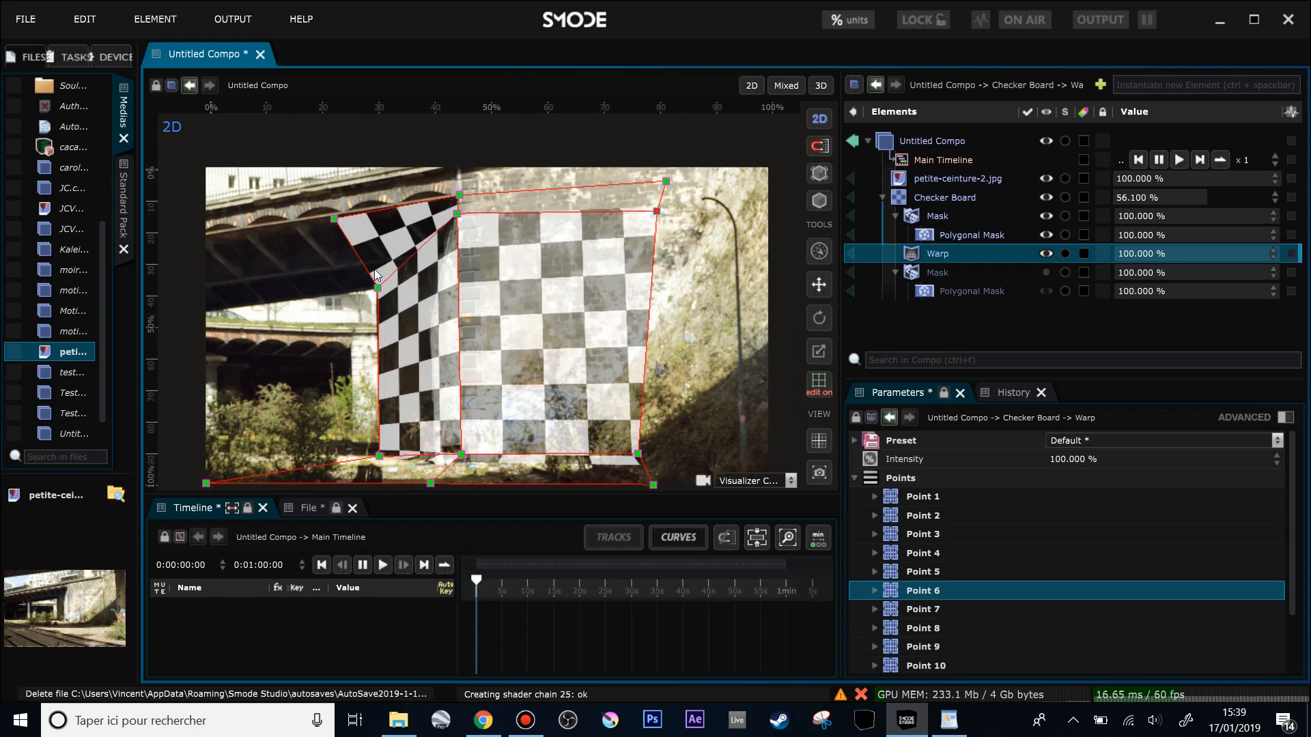
pyautogui.moveTo(409, 307); pyautogui.dragTo(405, 305)
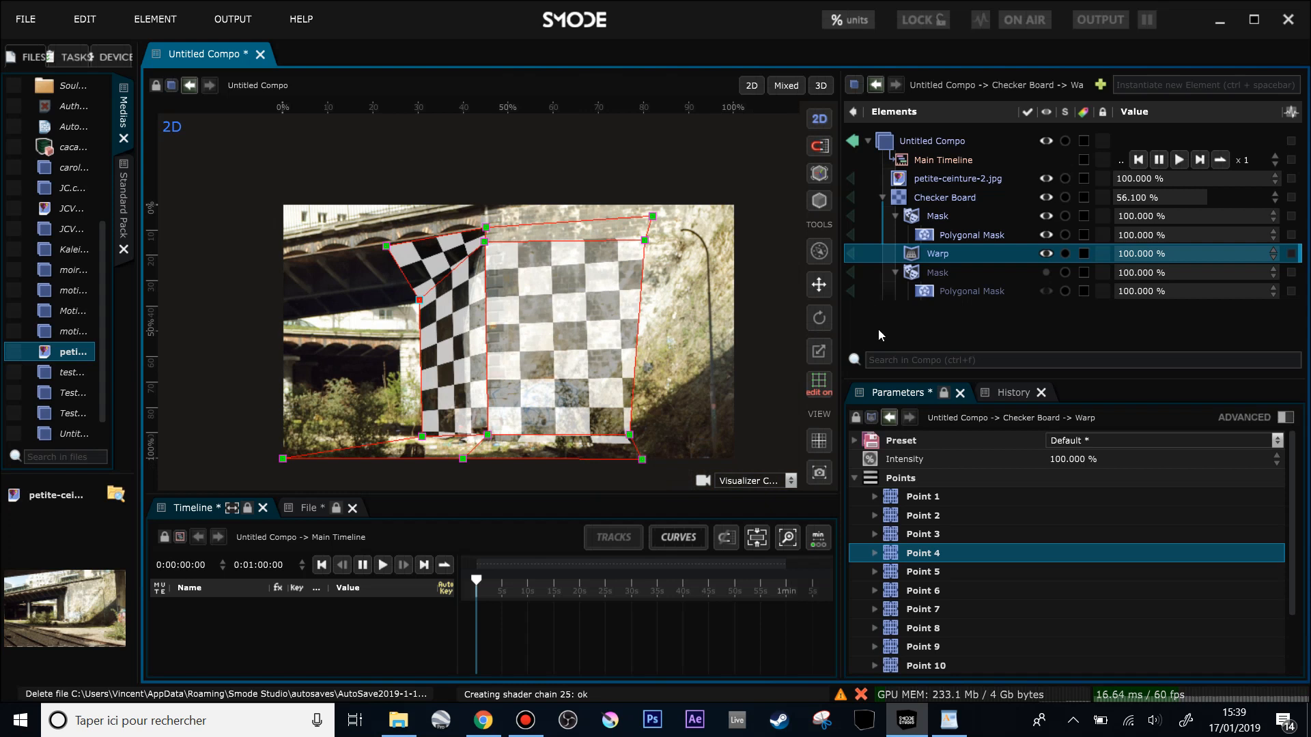
# - Turn off on-screen editing and delete the deactivated Mask below the Warp modifier
pyautogui.click(820, 379)
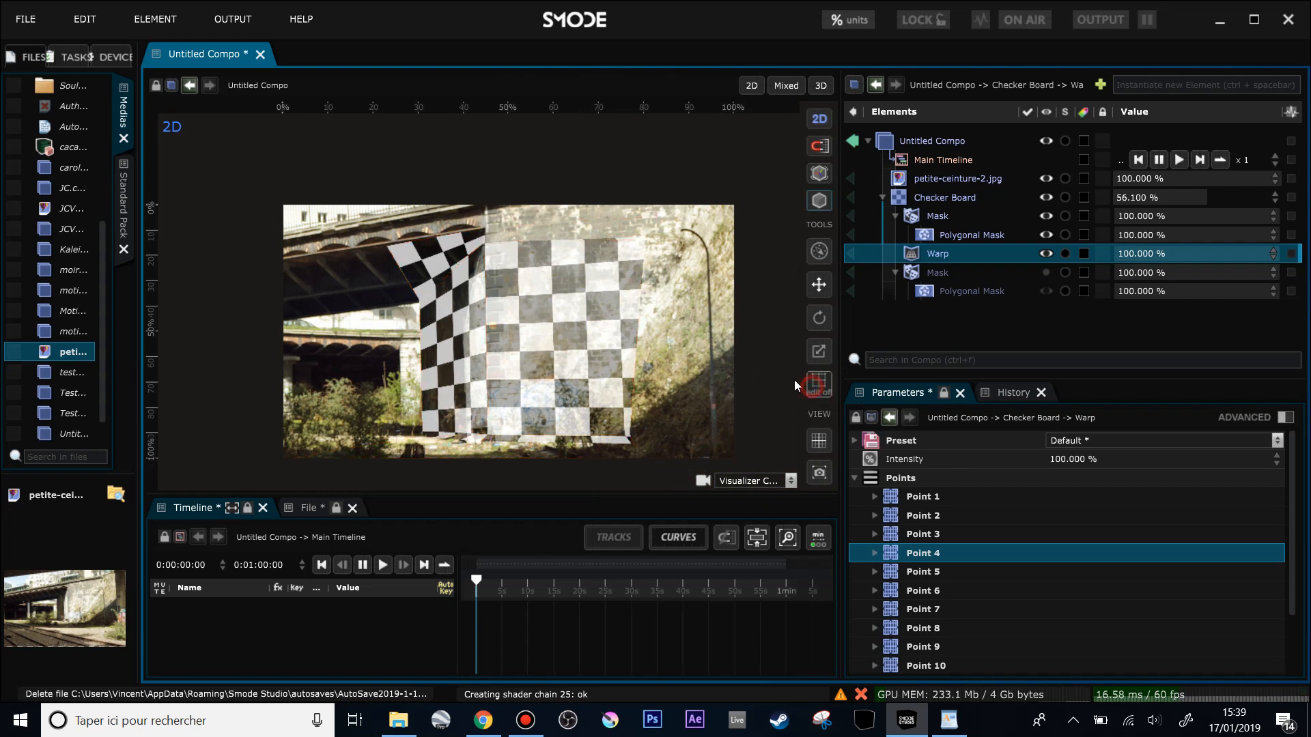
pyautogui.click(946, 275)
pyautogui.press('Delete')
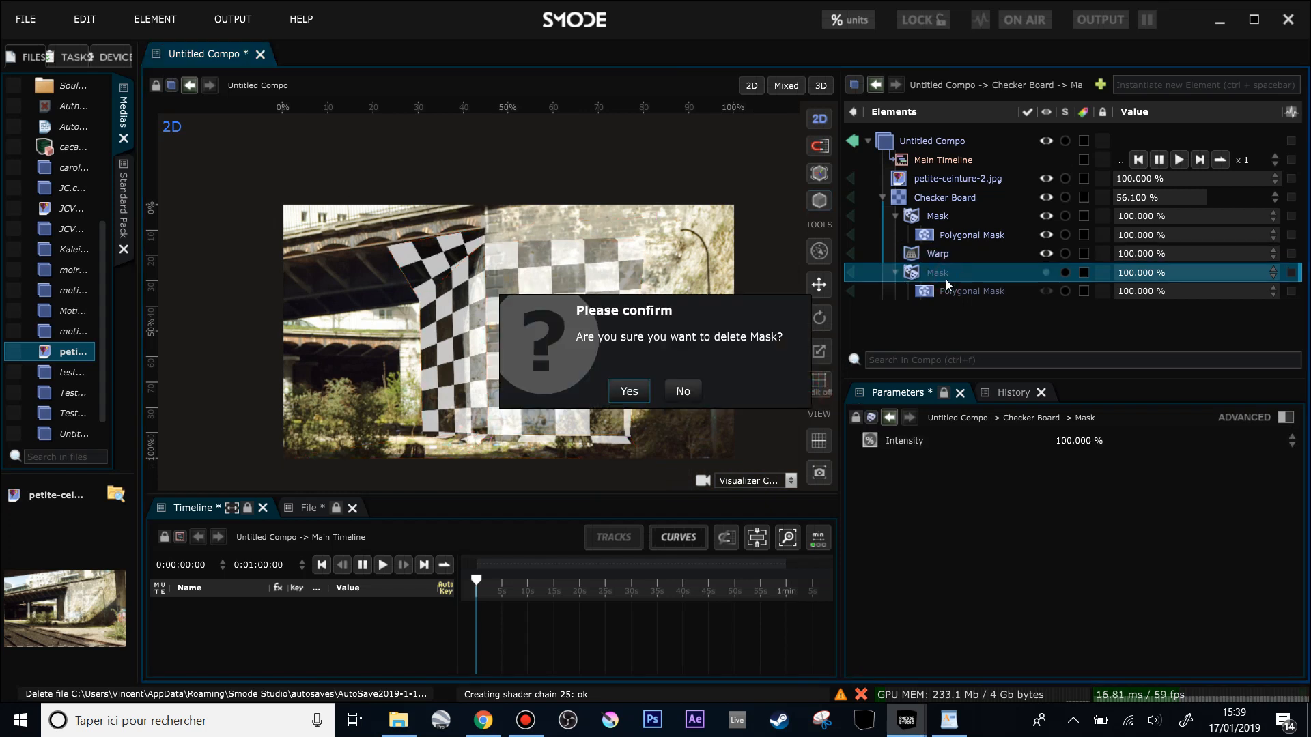
pyautogui.press('Return')
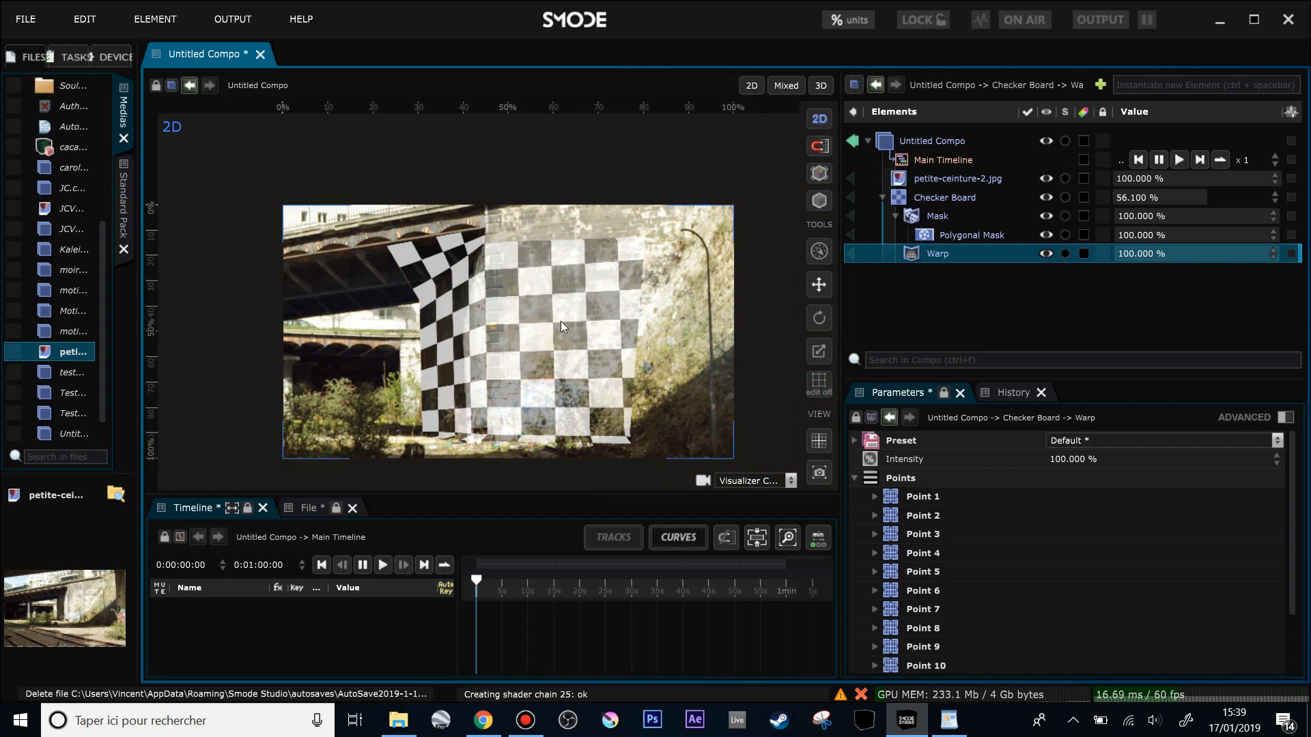